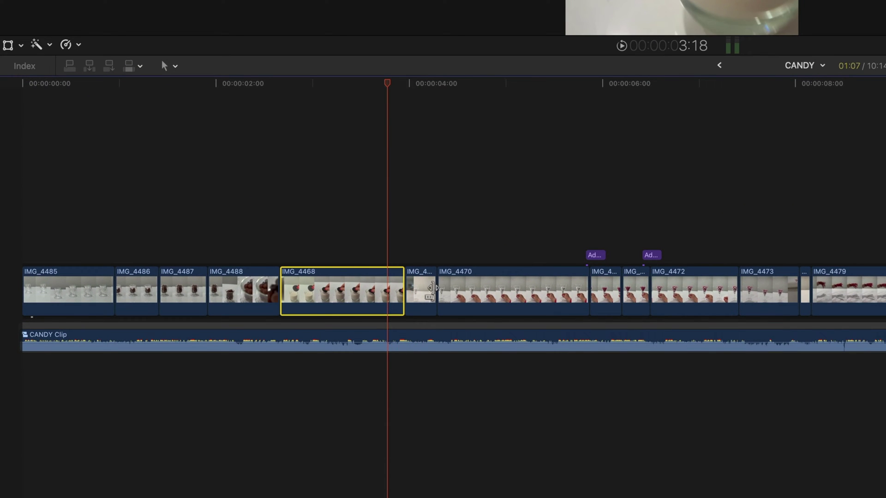
Select the clip IMG_4469 in the Final Cut Pro timeline
left_click(427, 292)
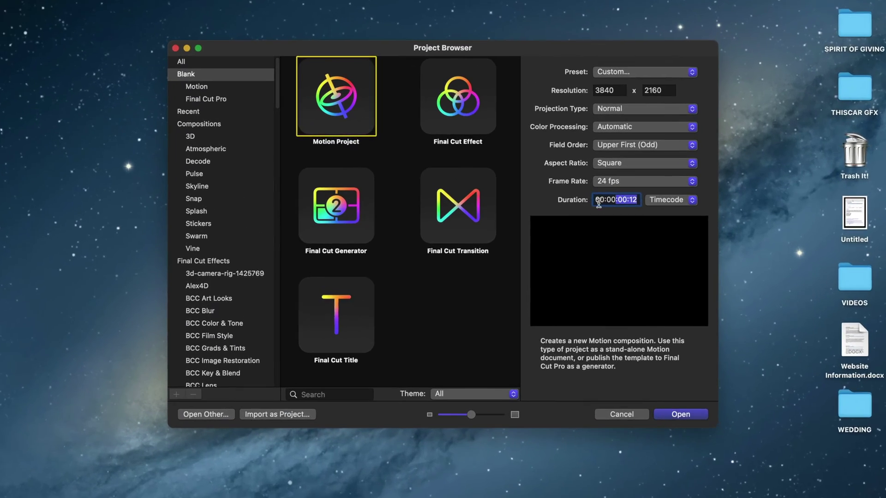
Adjust the project duration and switch the project type from Final Cut Transition to Final Cut Title
left_click(537, 170)
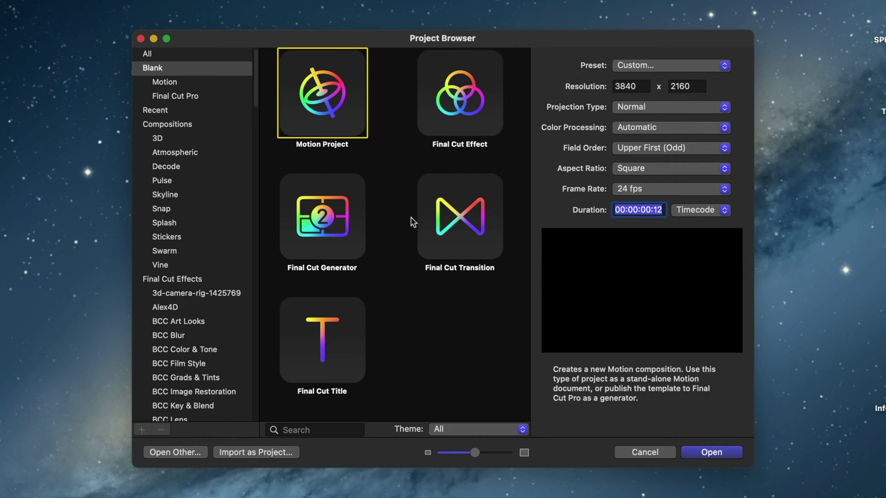
left_click(452, 217)
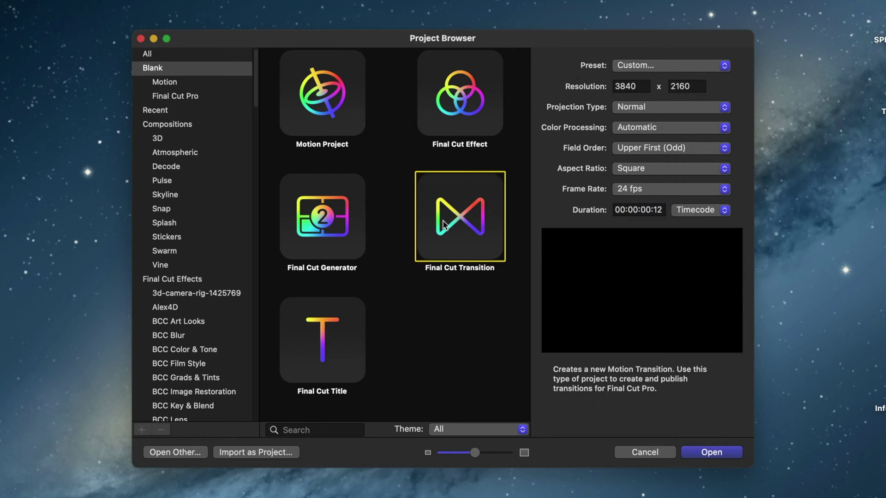
left_click(331, 356)
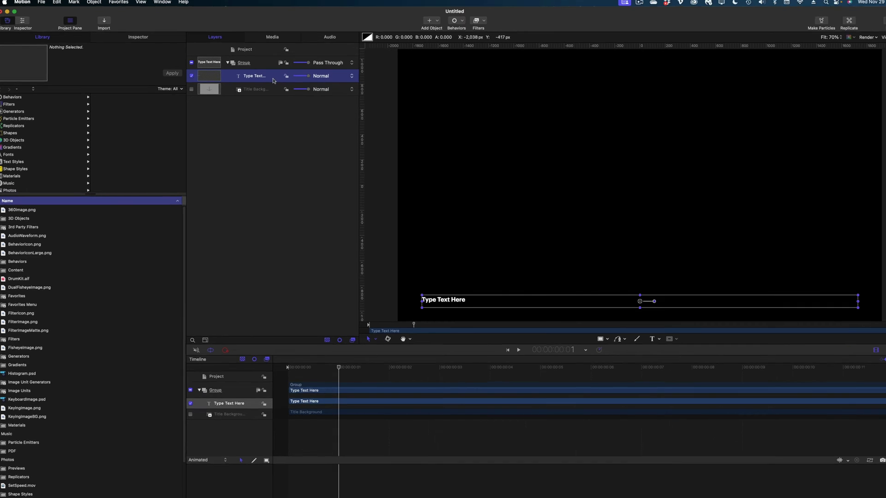
Delete the Type Text Here layer, show Title Background, and drop C1506.mov into its placeholder
key("Delete")
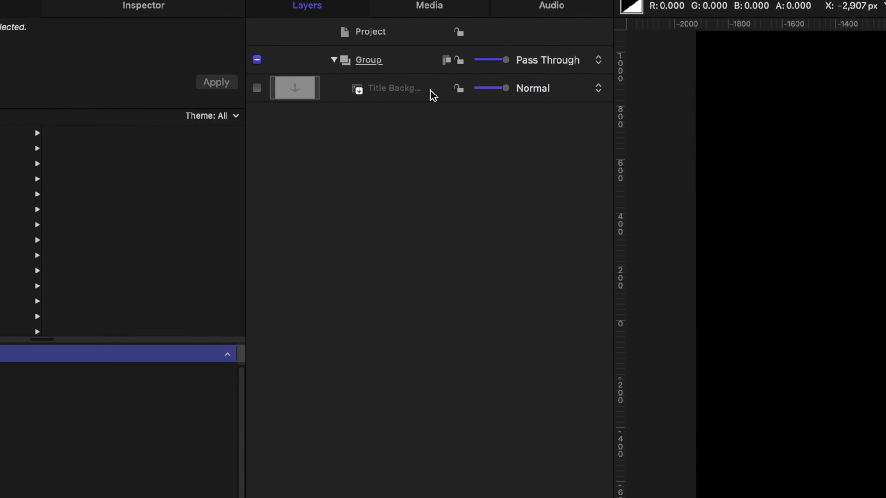
left_click(257, 88)
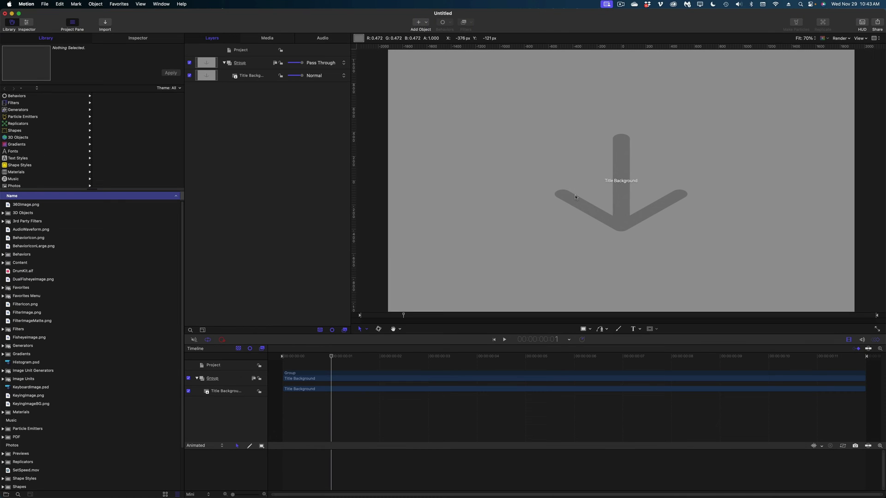
mouse_move(184, 497)
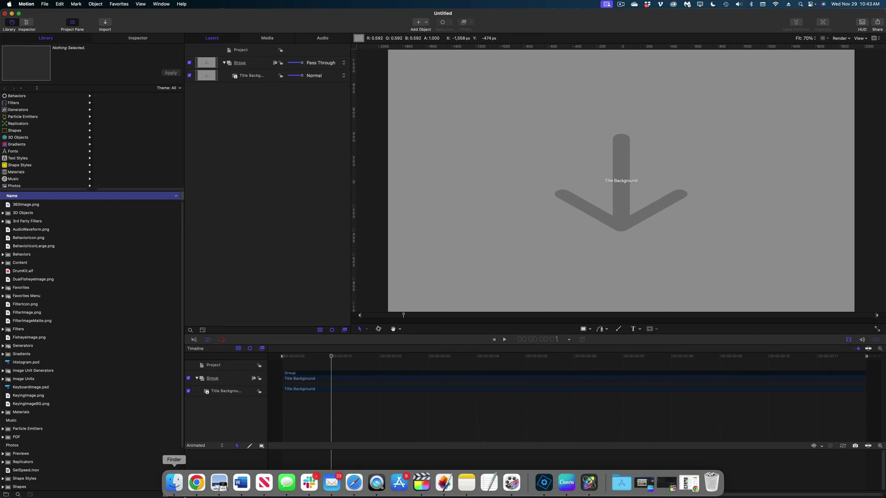
left_click(175, 474)
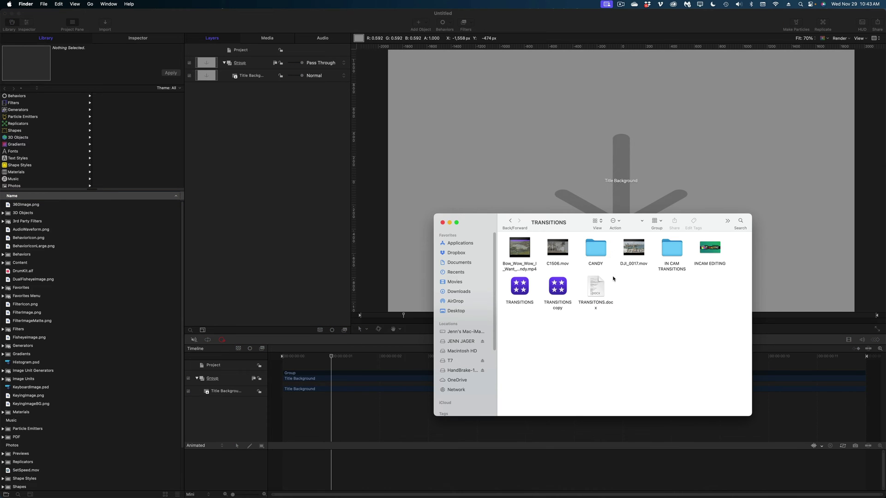
left_click_drag(455, 184, 251, 105)
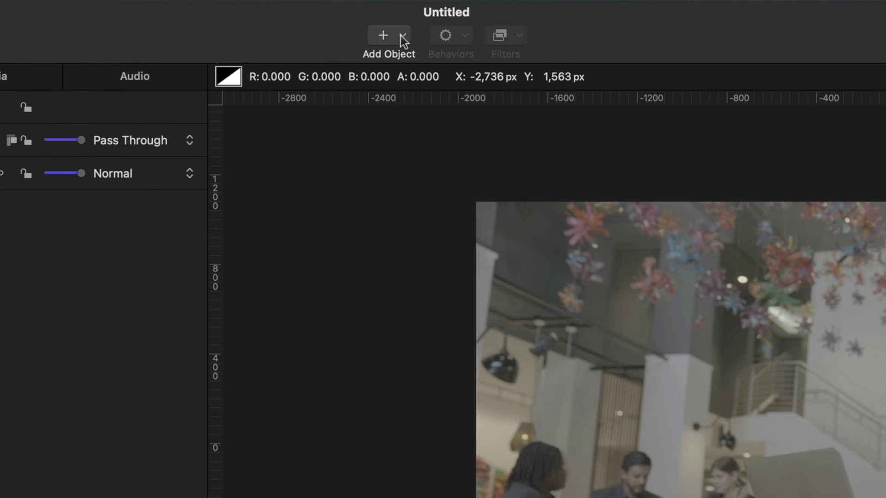
Add a camera to the scene and switch the existing groups to 3D
left_click(403, 37)
left_click(423, 93)
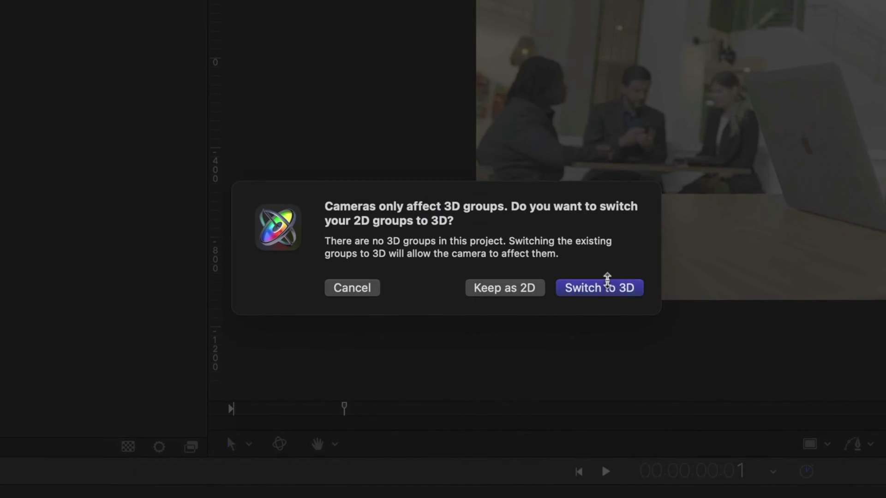
left_click(607, 282)
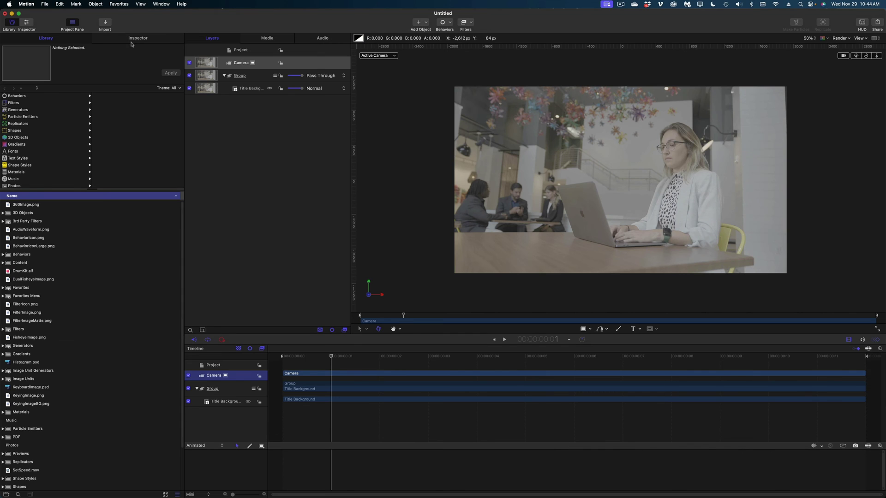
Raise the Scale in the transform properties to 184% so the footage shrinks
left_click(132, 42)
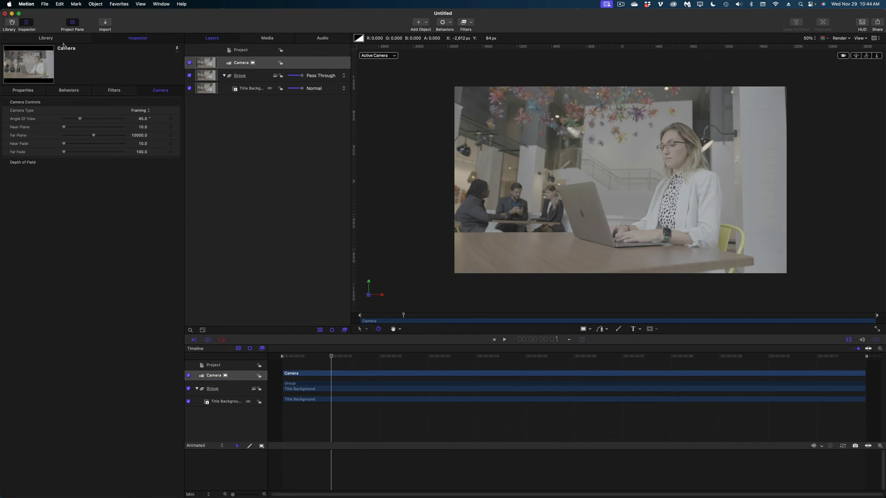
left_click(28, 88)
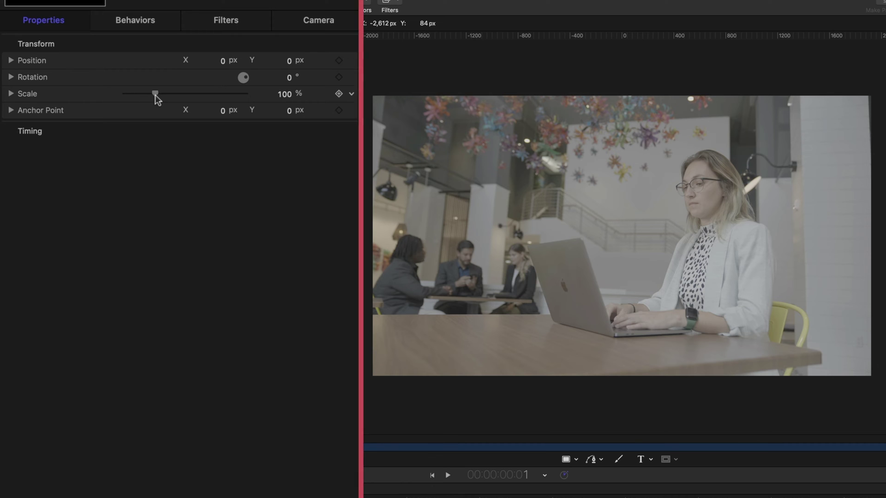
left_click_drag(156, 96, 218, 99)
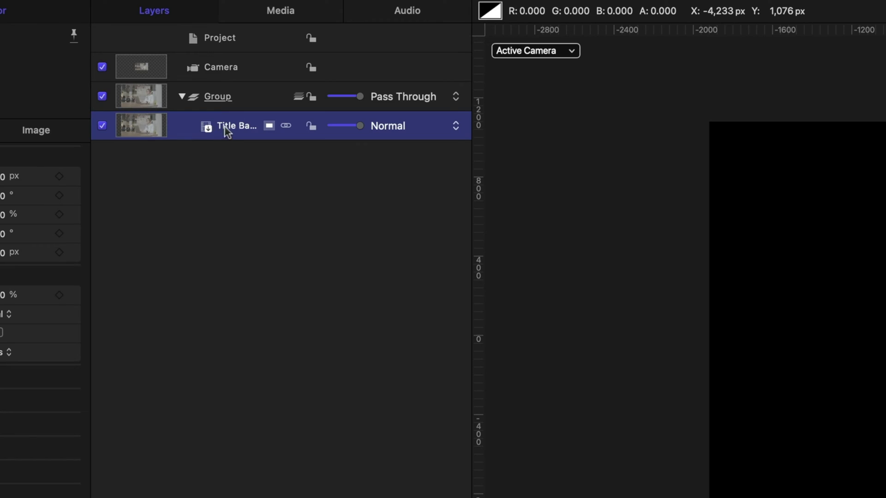
Clone the Title Background layer and rename the clone 'Left Side'
right_click(226, 128)
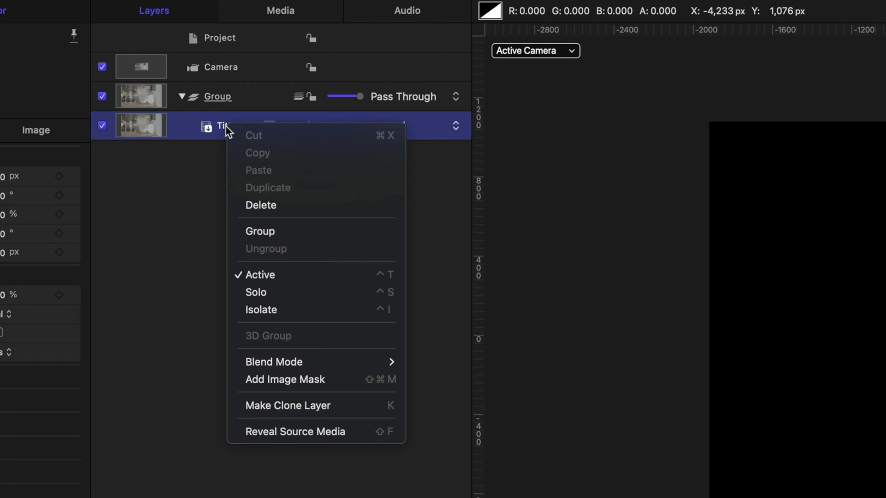
left_click(294, 401)
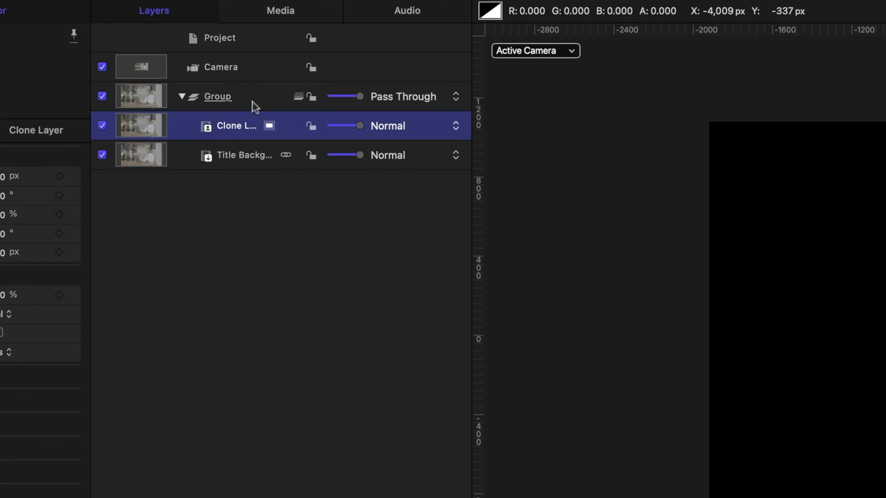
left_click(225, 154)
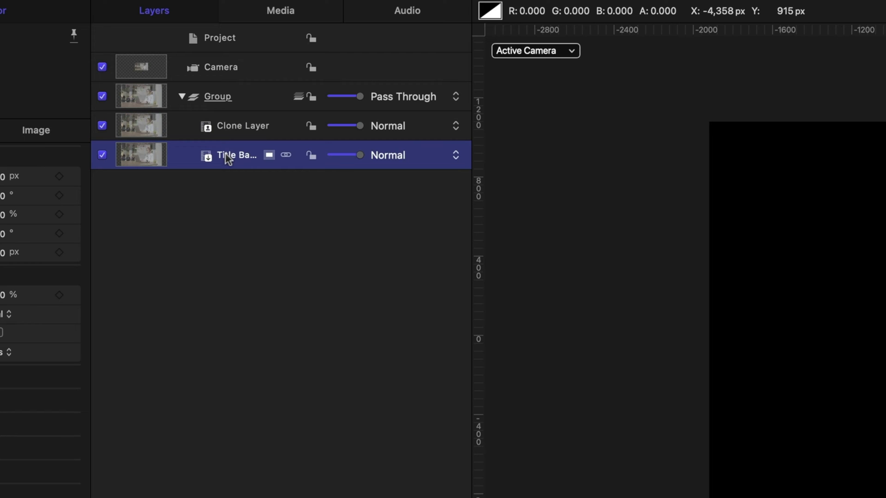
left_click(226, 129)
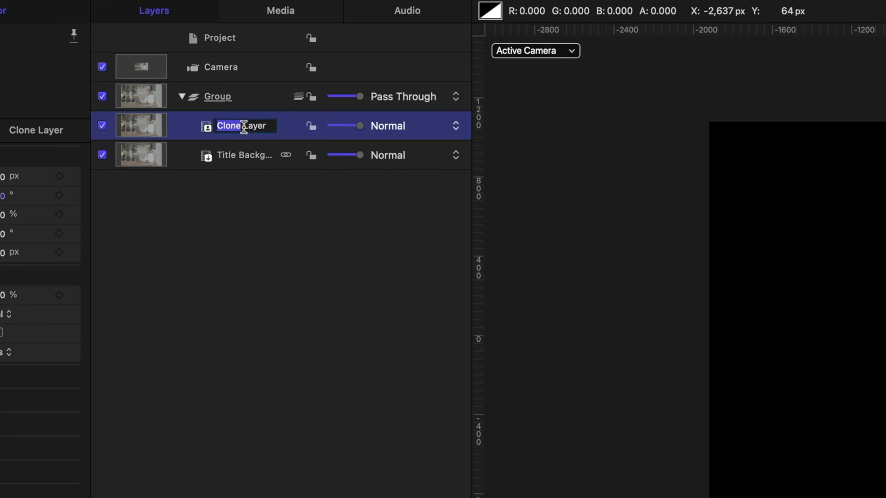
double_click(261, 126)
type("Left Side")
key("Return")
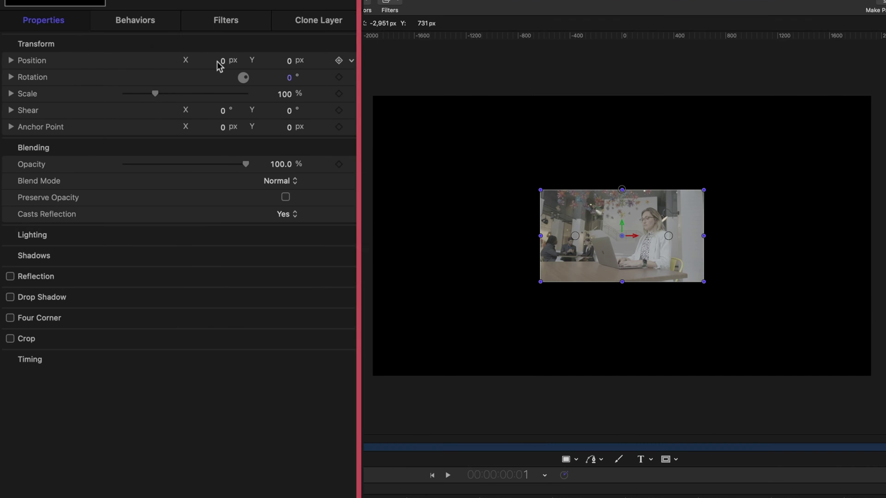
Move Left Side to Position X -3840, beside the original footage
left_click(222, 62)
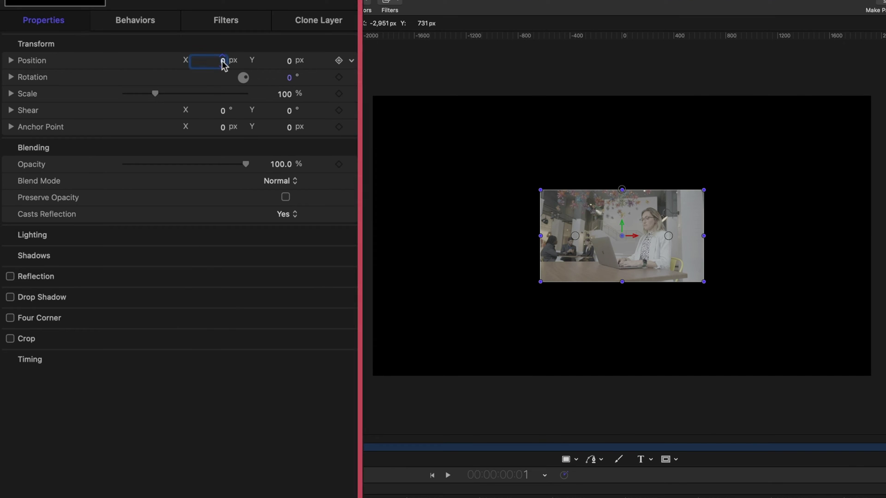
type("-")
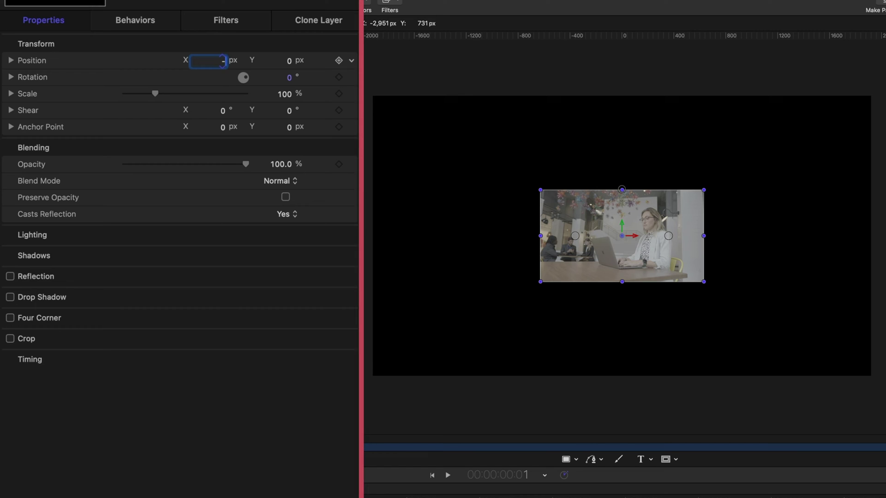
type("3840")
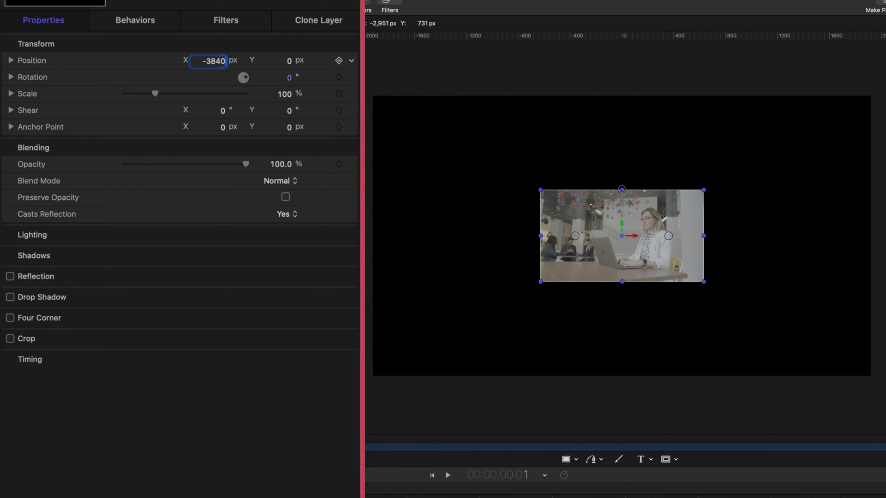
key("Return")
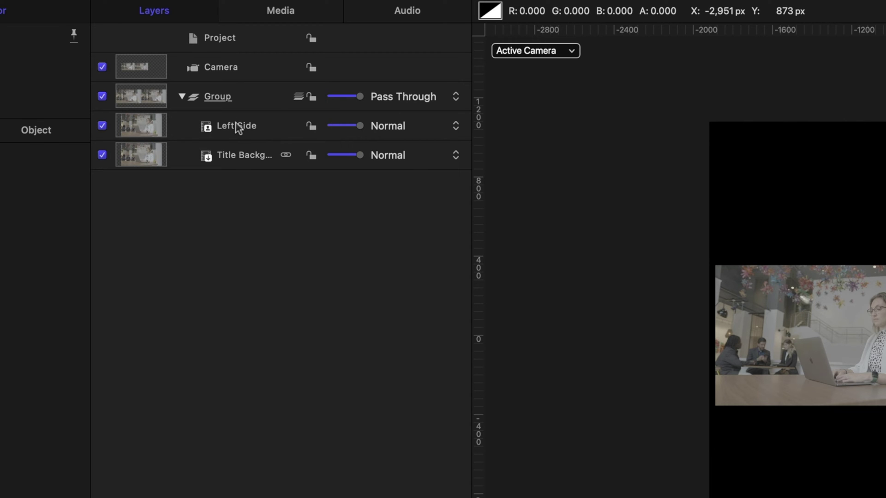
left_click(236, 127)
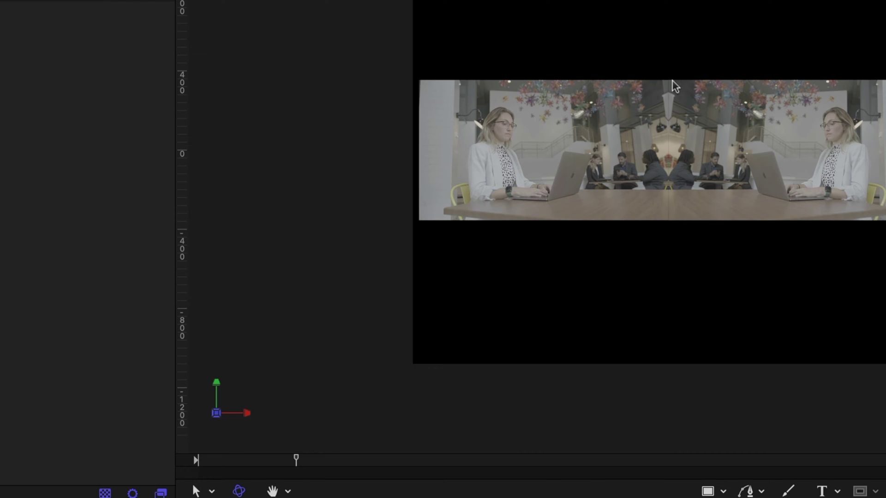
key("super+equal")
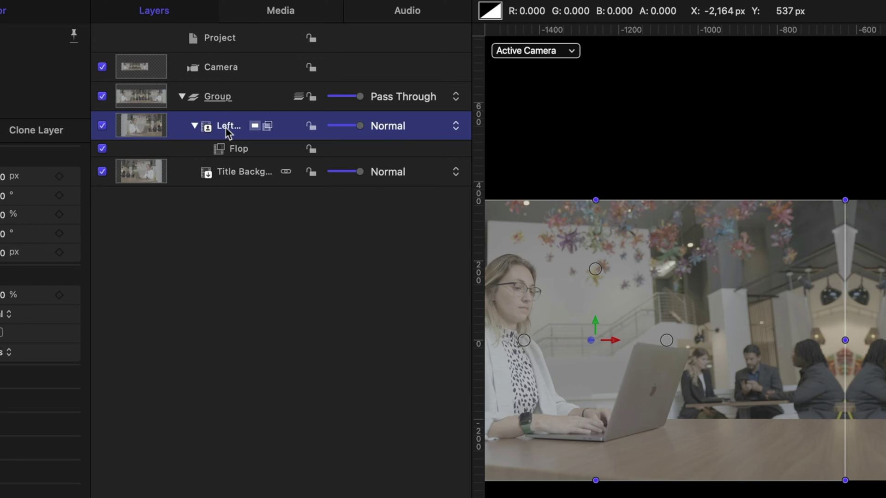
Duplicate the Left Side layer and rename the copy 'Right Side'
right_click(225, 129)
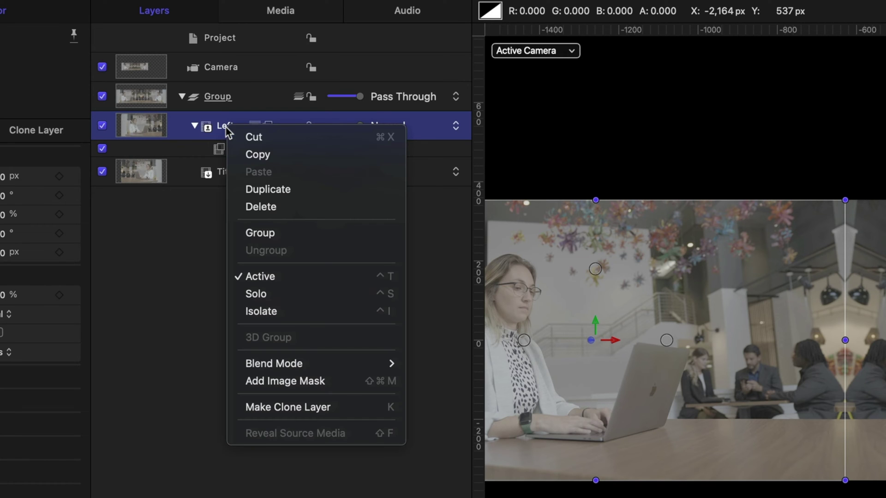
left_click(249, 189)
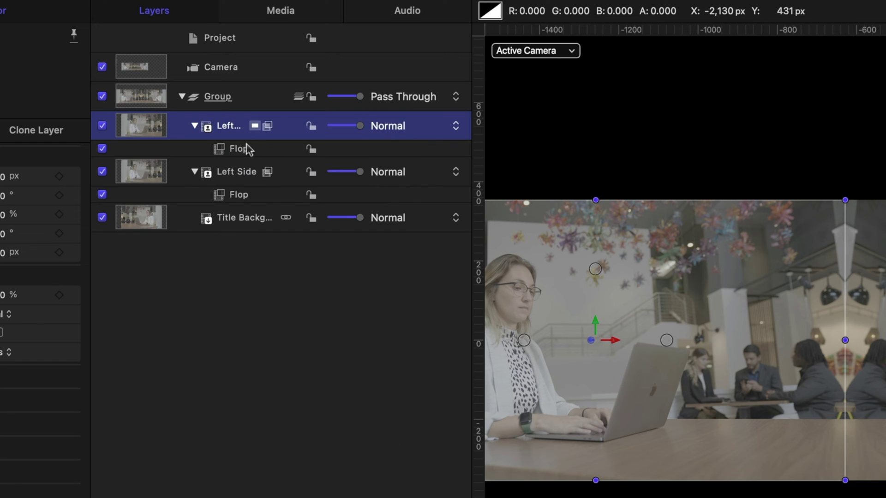
double_click(223, 127)
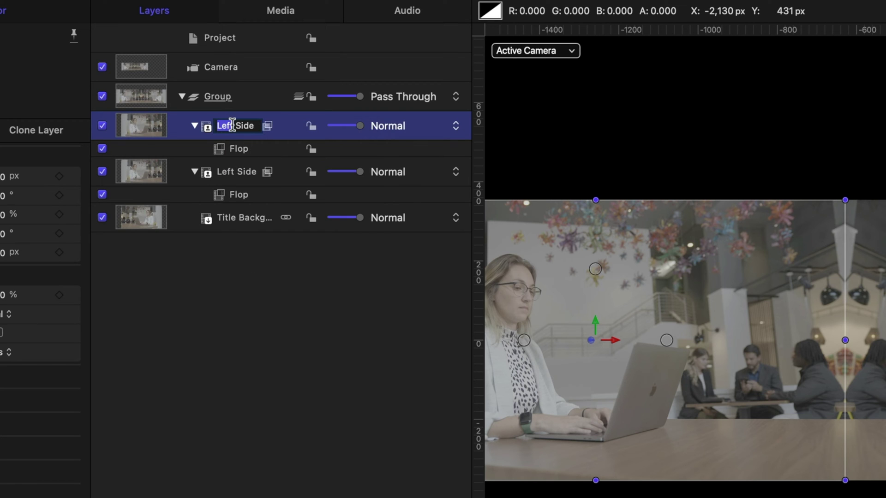
type("Right")
key("Return")
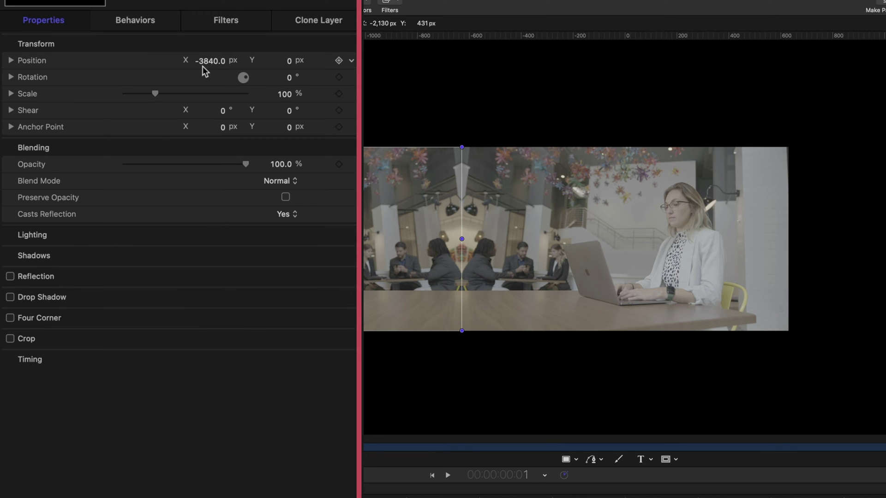
Change Right Side's Position X from -3840 to 3840 and fit the frame in view
left_click(208, 61)
left_click(209, 60)
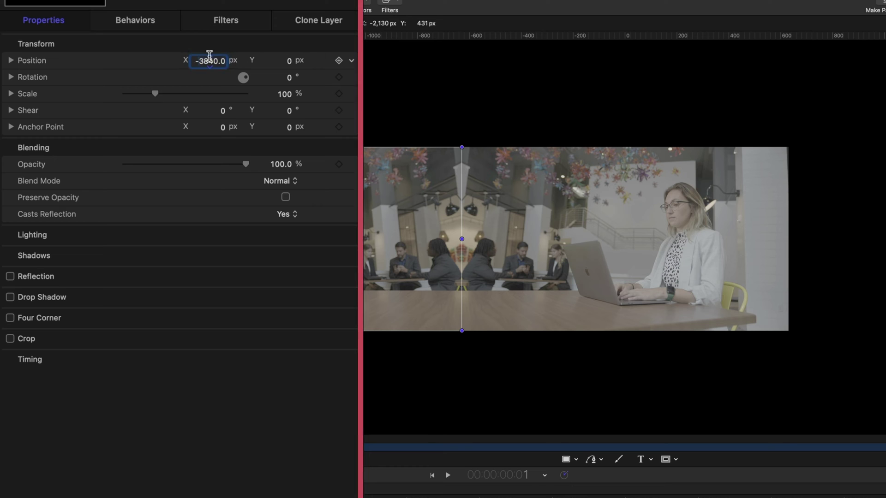
key("Left")
key("Left")
key("BackSpace")
key("Return")
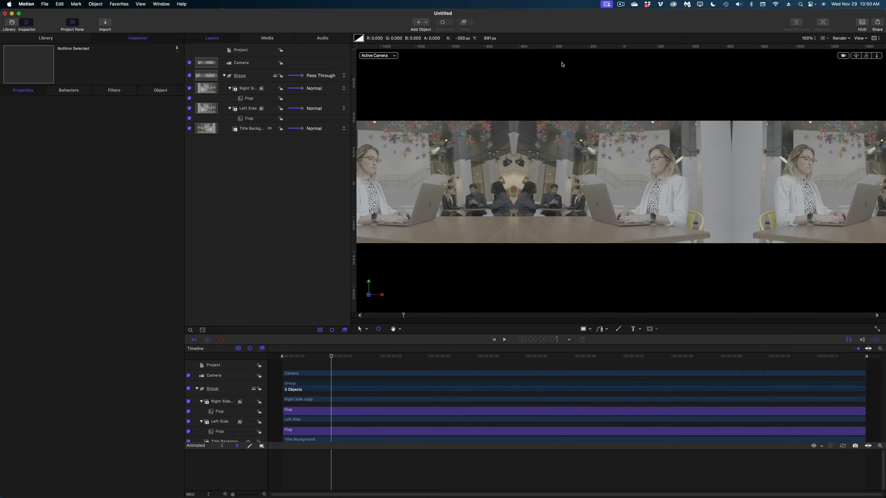
key("super+minus")
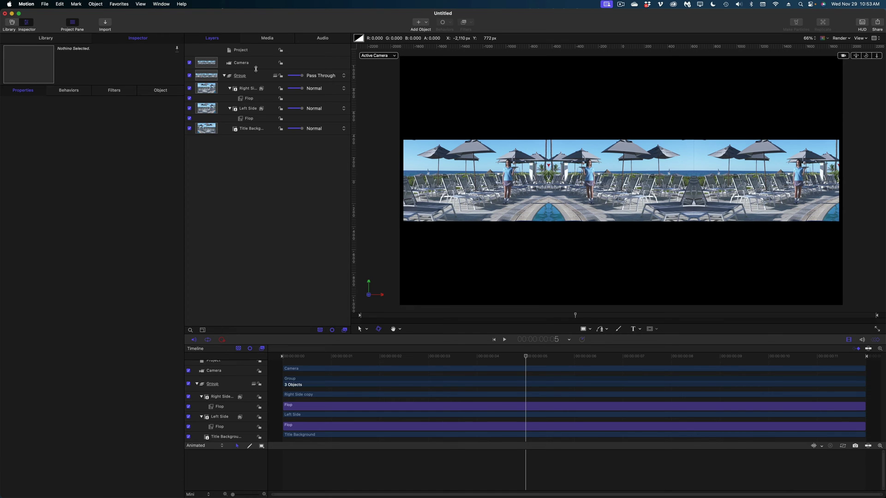
Select the Group holding the three mirrored layers
left_click(252, 77)
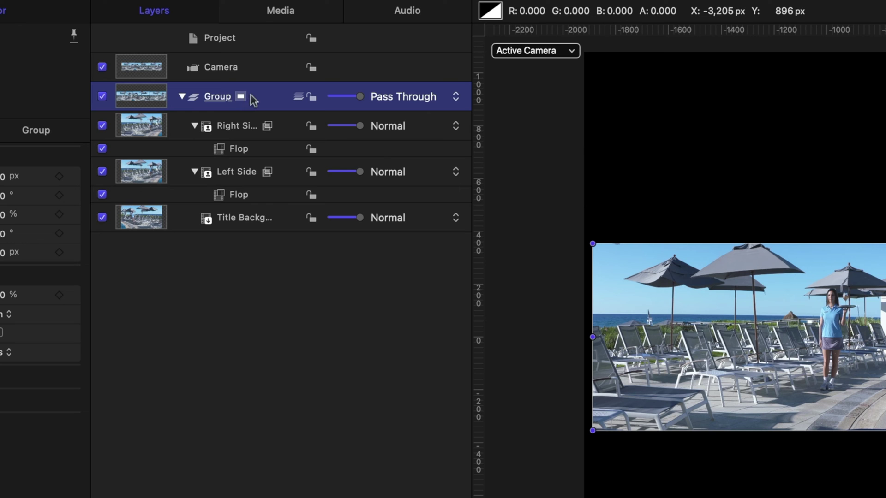
Apply a Directional Blur filter (Amount 7.0) to the Group
left_click(236, 126)
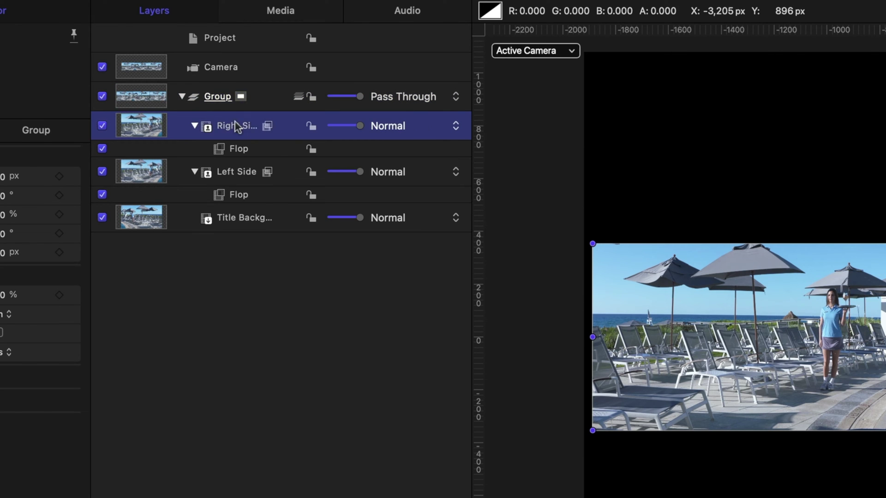
left_click(236, 172)
left_click(244, 226)
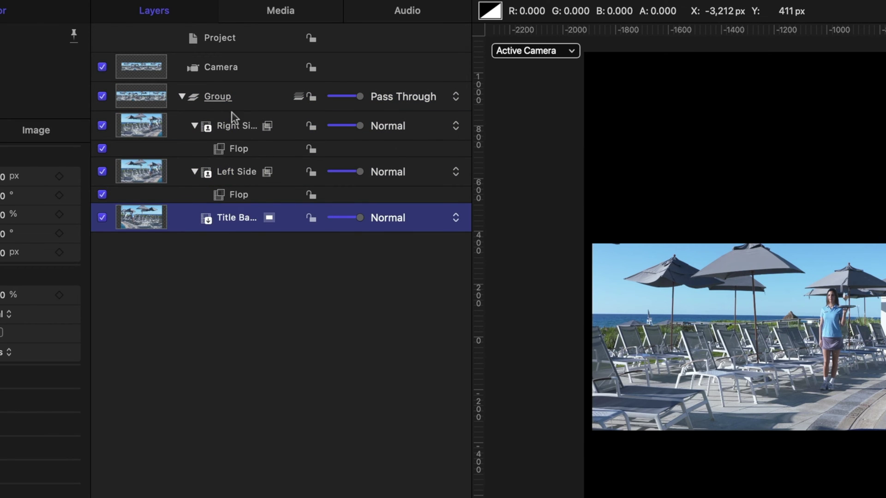
left_click(232, 100)
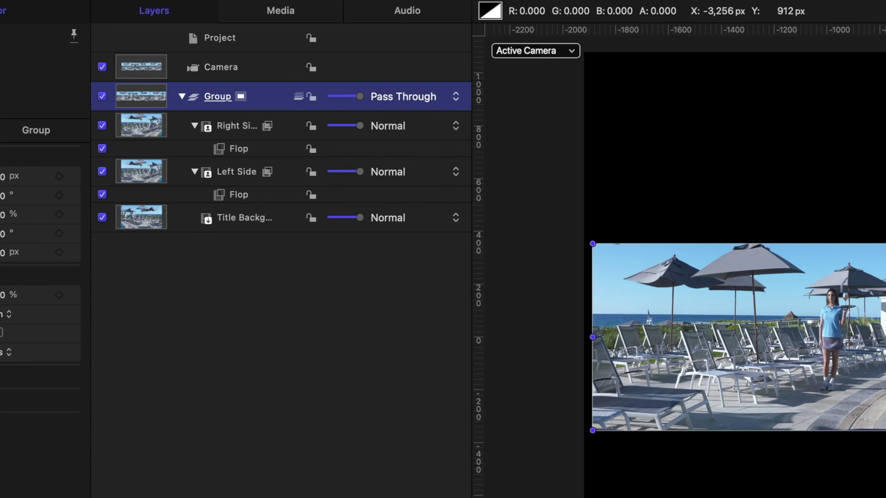
left_click(731, 0)
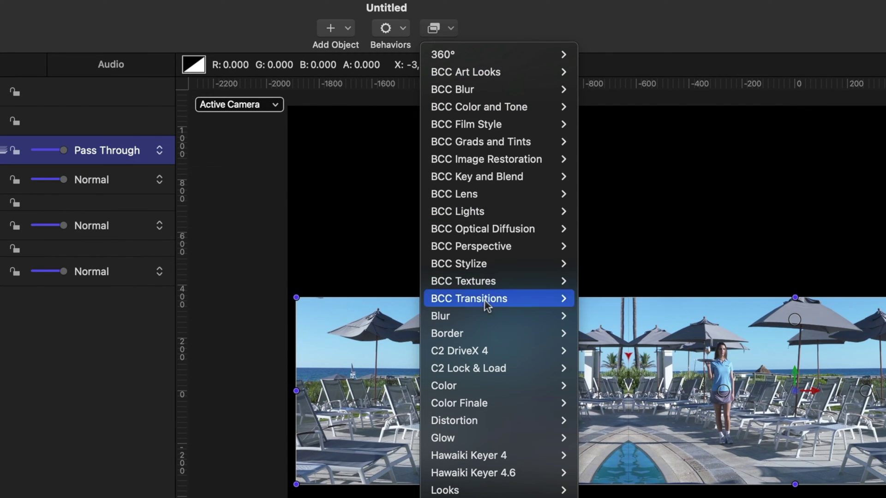
mouse_move(485, 316)
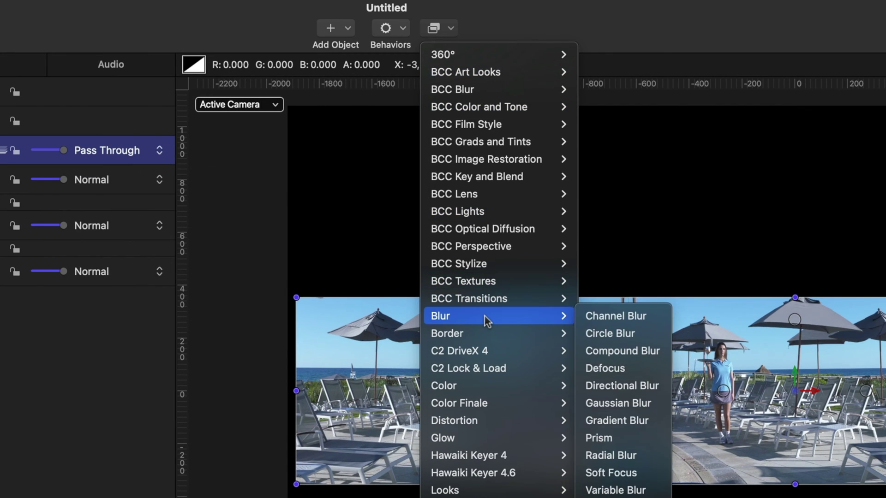
left_click(602, 387)
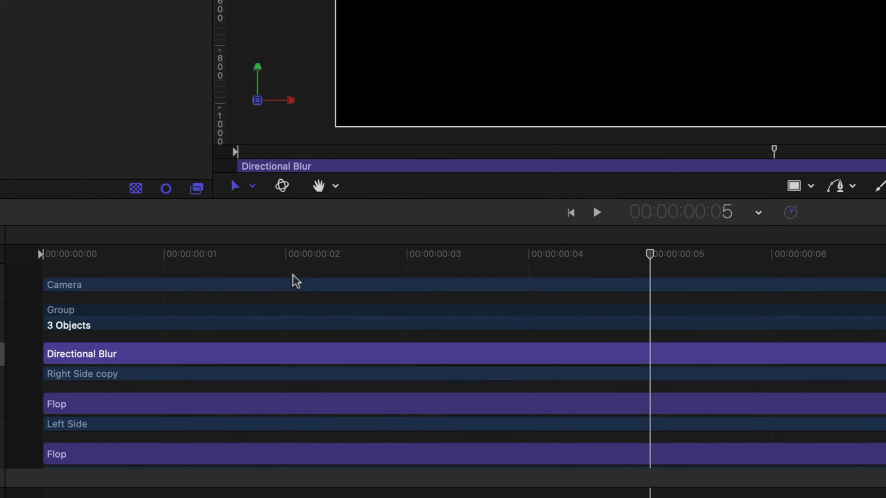
Keyframe the Directional Blur Amount from 0 on the first frame to 1000 on the last
left_click_drag(293, 254, 42, 254)
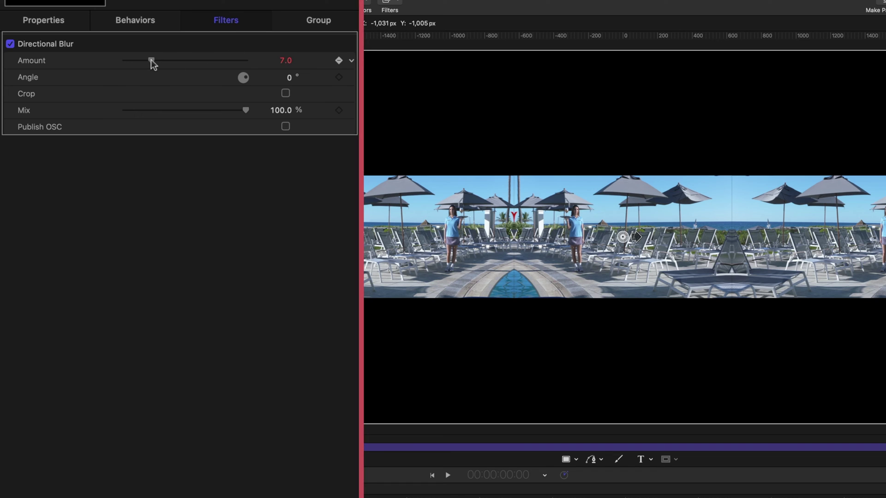
left_click_drag(151, 59, 115, 59)
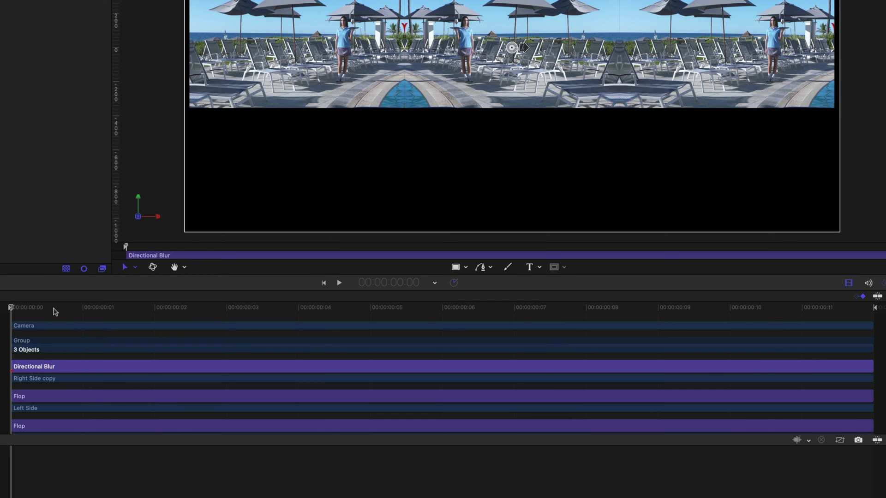
left_click_drag(55, 312, 867, 351)
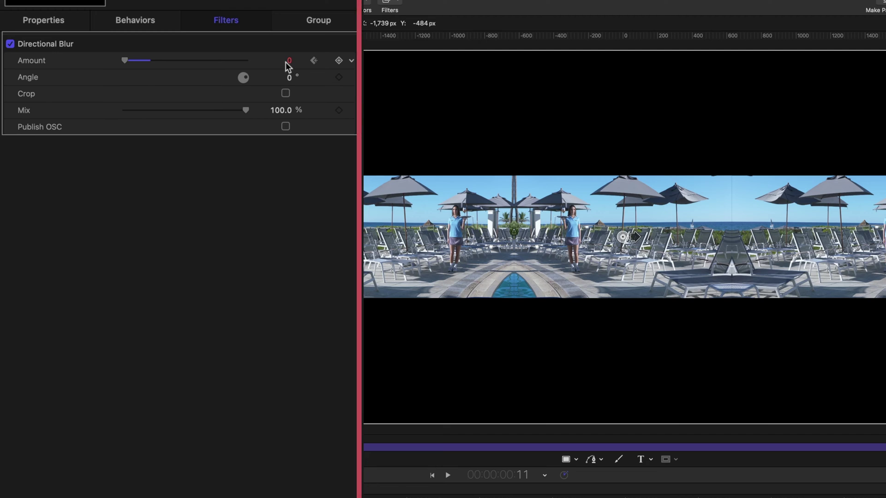
left_click(286, 62)
type("1000")
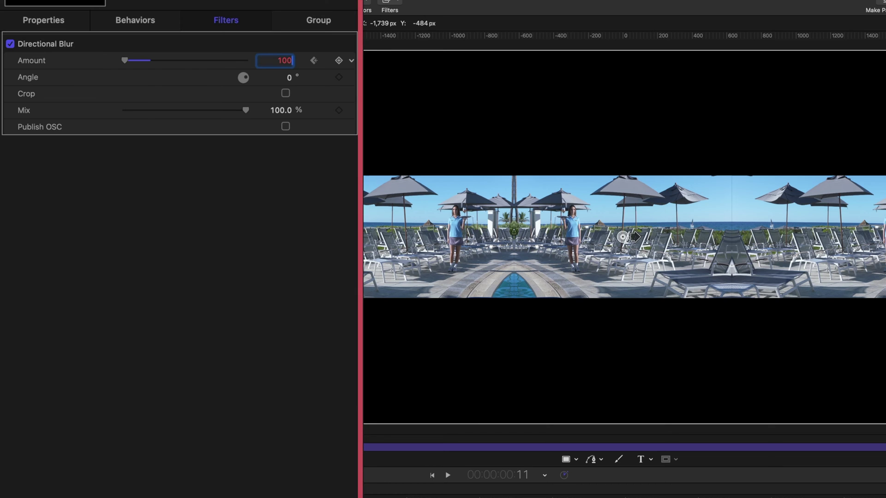
key("Return")
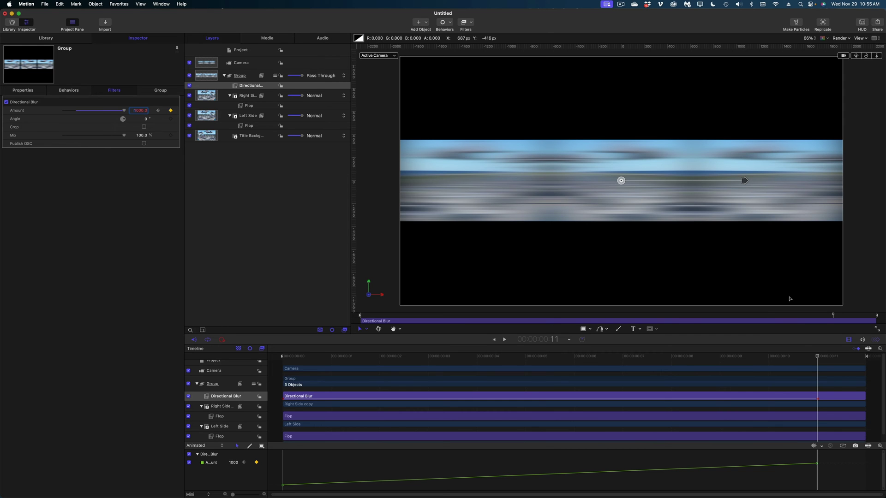
left_click_drag(805, 359, 490, 390)
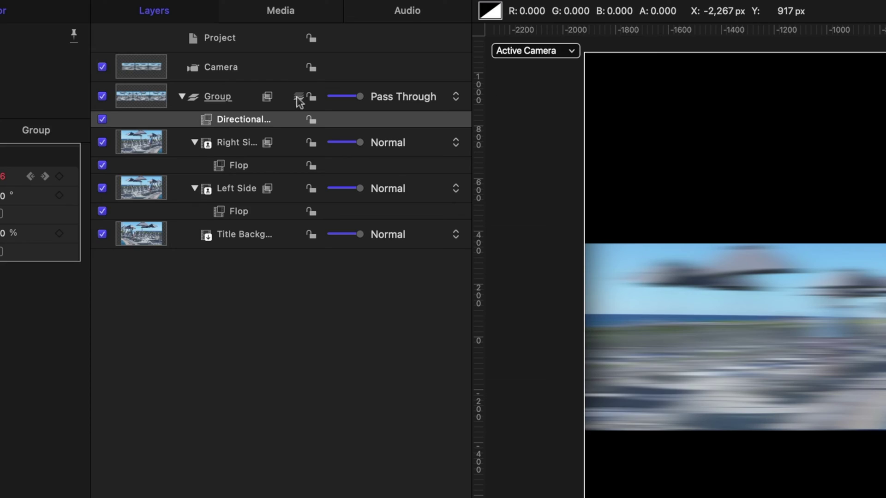
Add a Gradient Blur to the Group and level its blur line horizontally
left_click(216, 97)
left_click(730, 0)
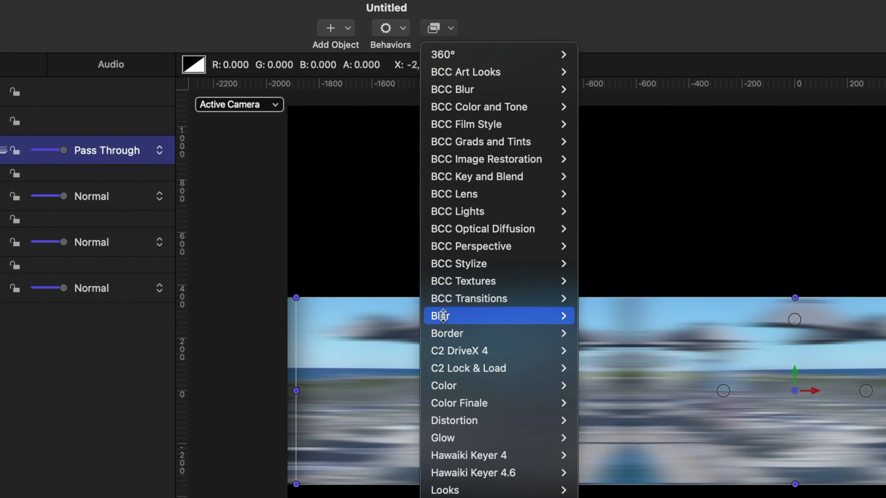
mouse_move(740, 265)
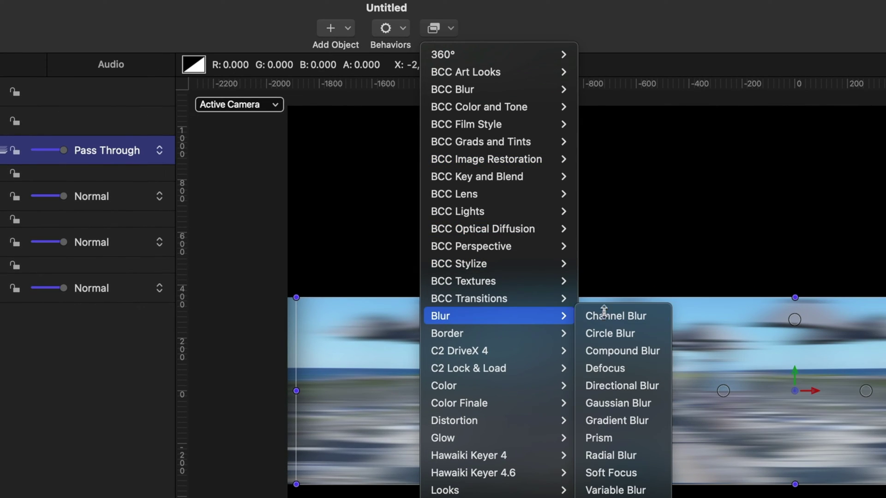
left_click(625, 421)
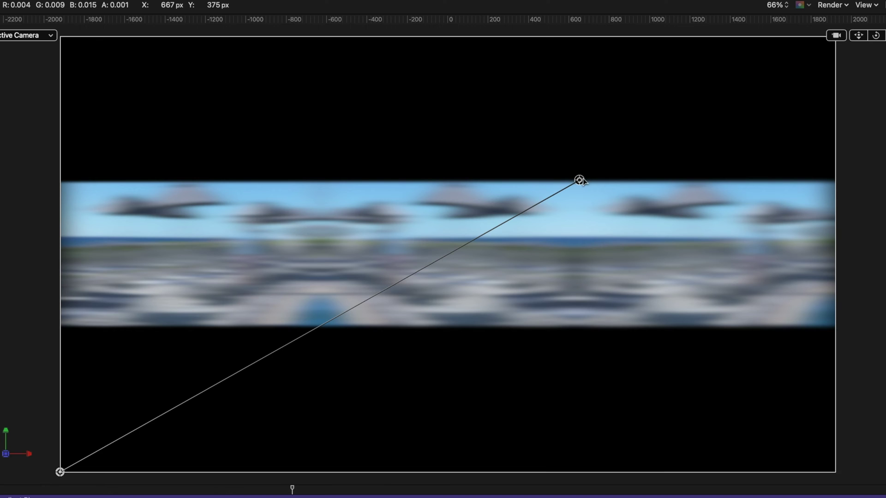
left_click_drag(580, 180, 834, 251)
left_click_drag(60, 472, 29, 242)
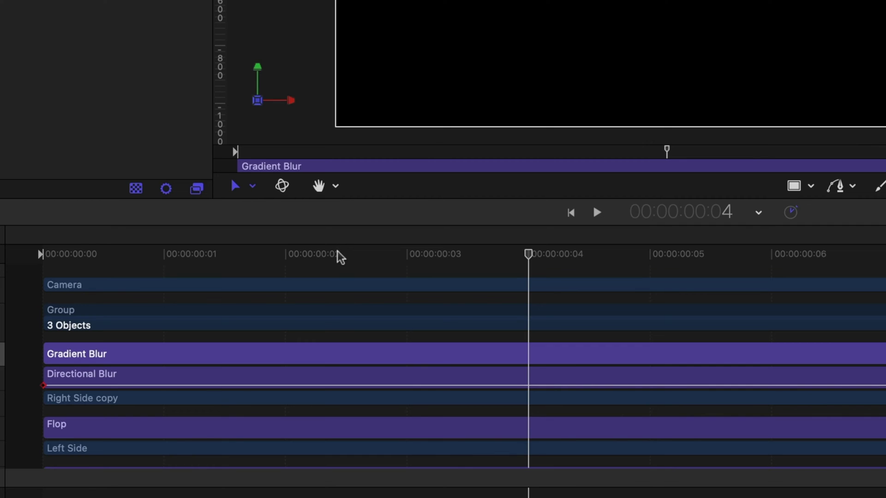
Keyframe the Gradient Blur Amount from 0 at the start to 25 at the end
key("Left")
key("Left")
key("Left")
key("Left")
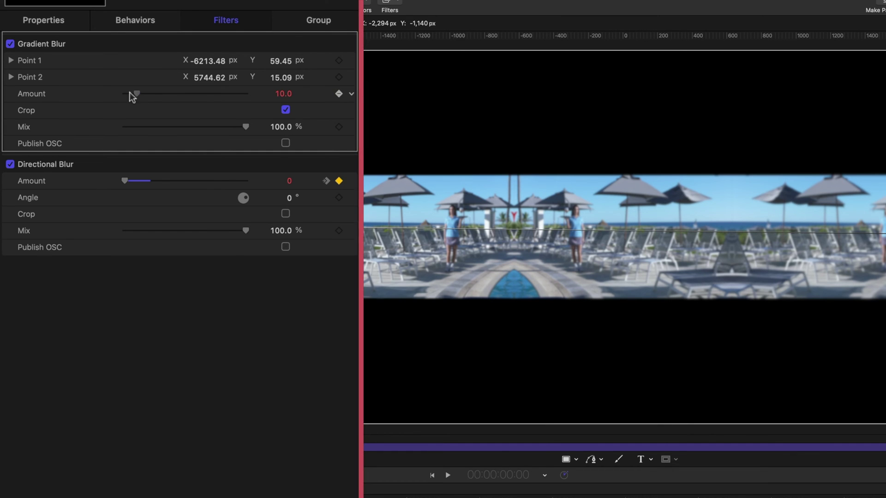
left_click_drag(129, 92, 84, 93)
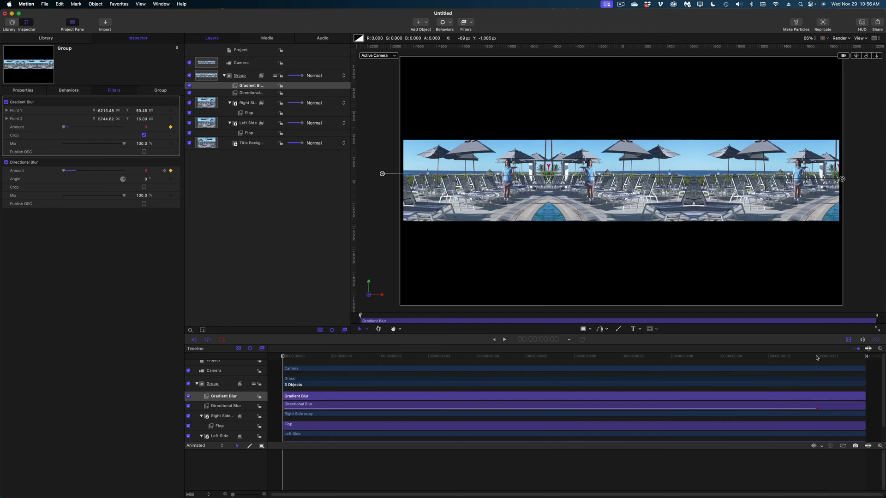
left_click(817, 357)
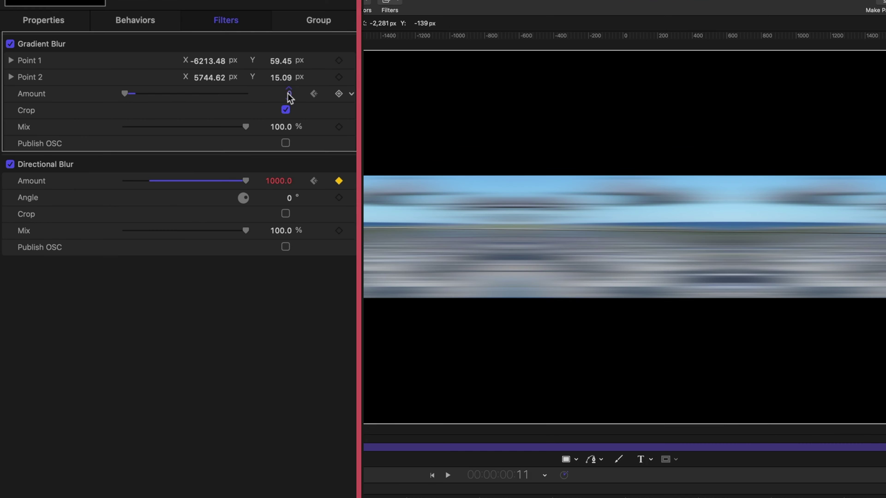
left_click(146, 127)
type("25")
key("Return")
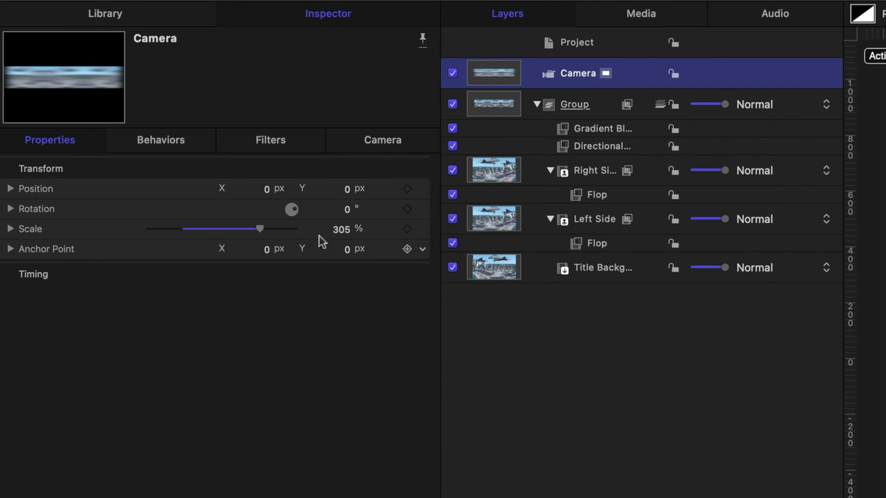
Reset the camera scale to 100% and return the playhead to the first frame
left_click(422, 229)
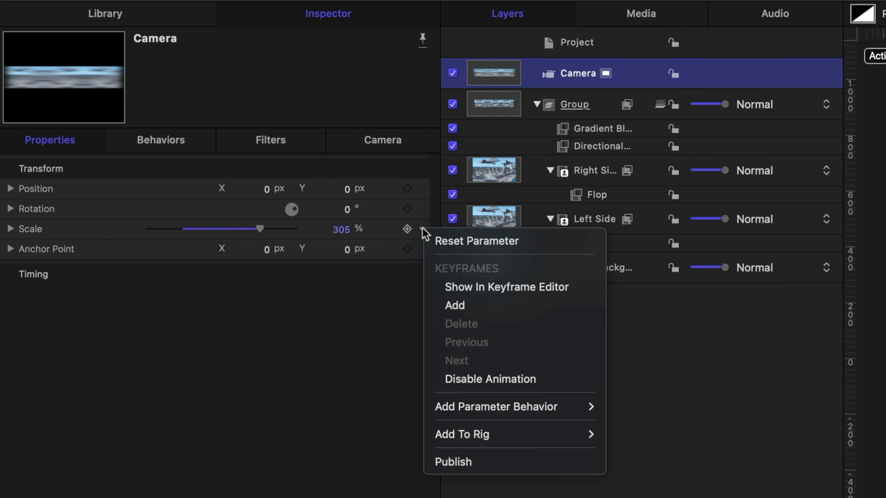
left_click(453, 241)
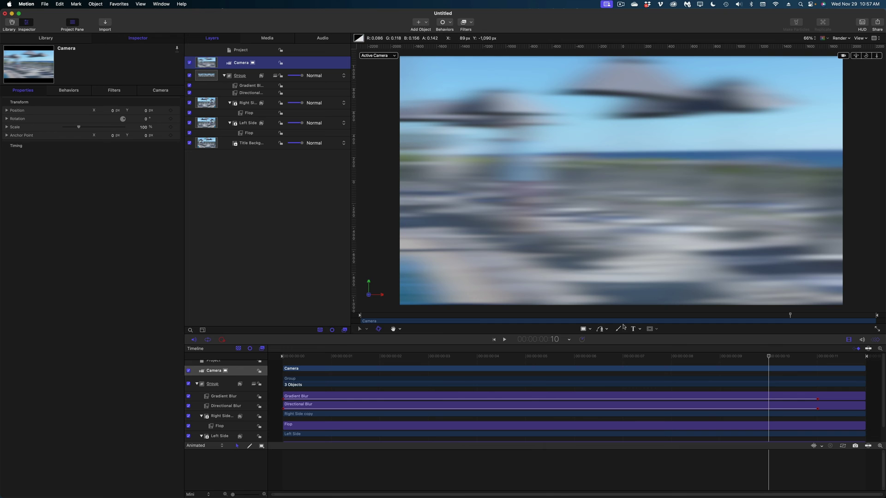
left_click_drag(620, 360, 535, 361)
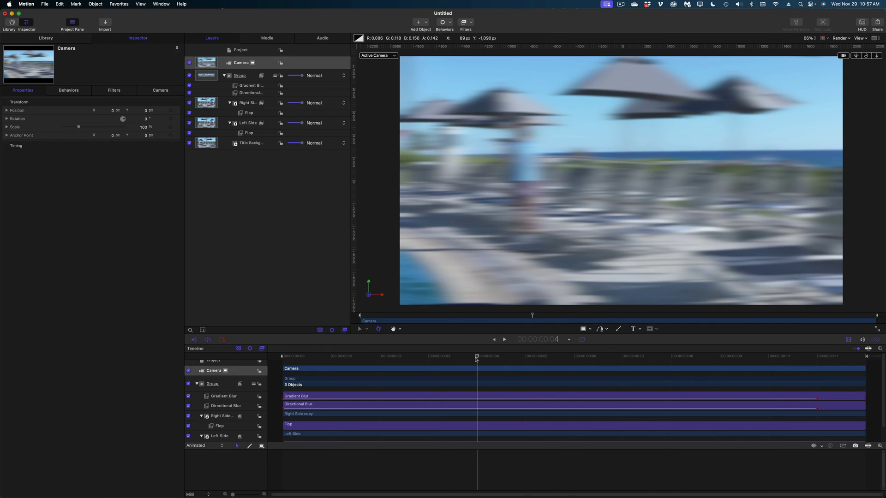
left_click_drag(476, 359, 303, 367)
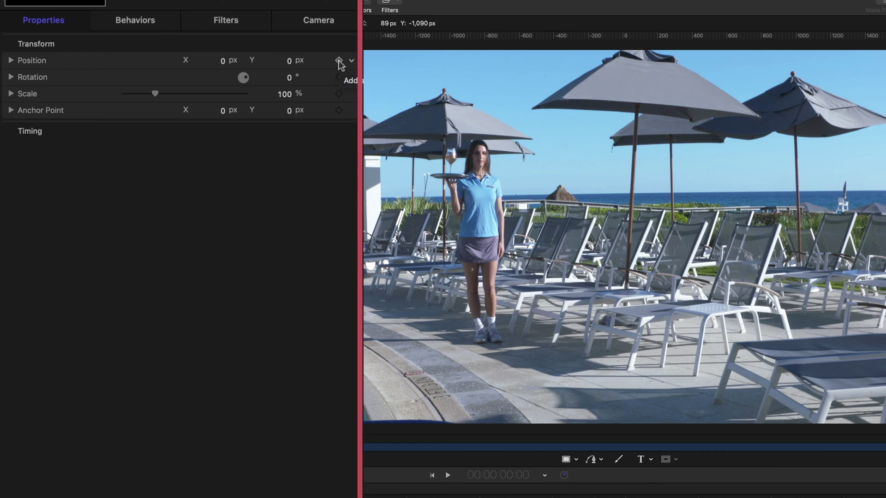
Keyframe the camera's Position X at 0 on frame 0 and -3840 on frame 11
left_click(338, 61)
left_click(339, 61)
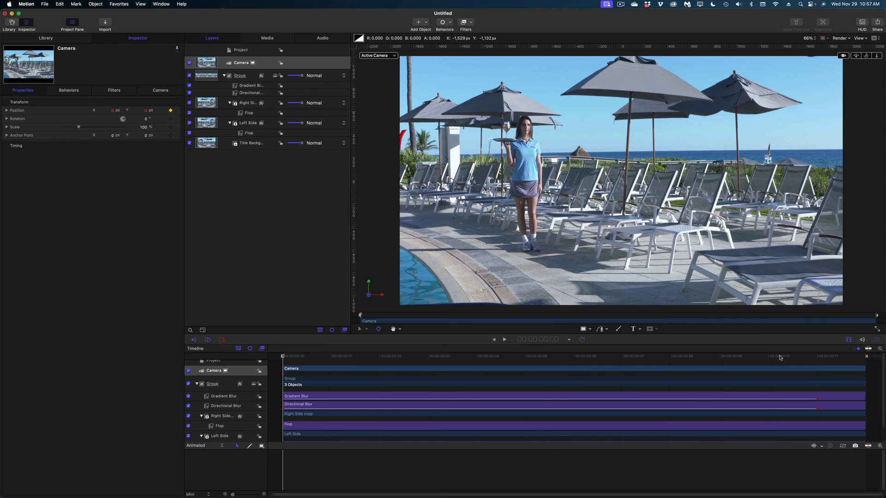
left_click(817, 357)
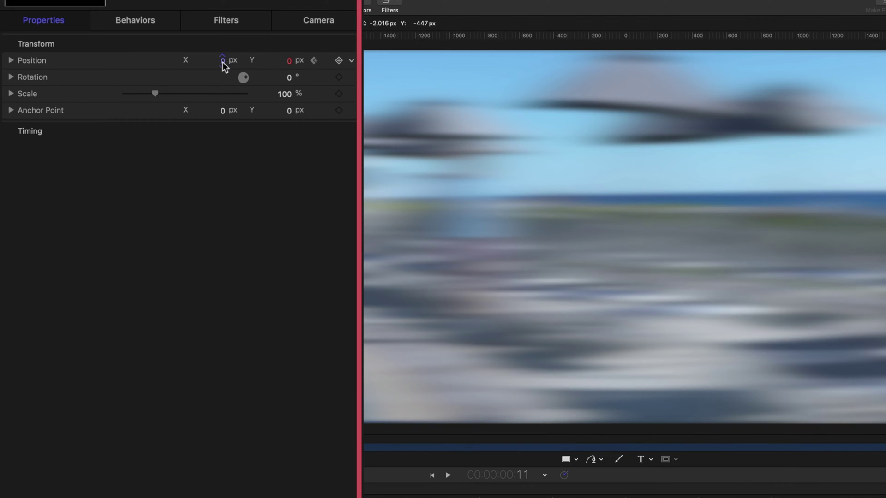
left_click(112, 110)
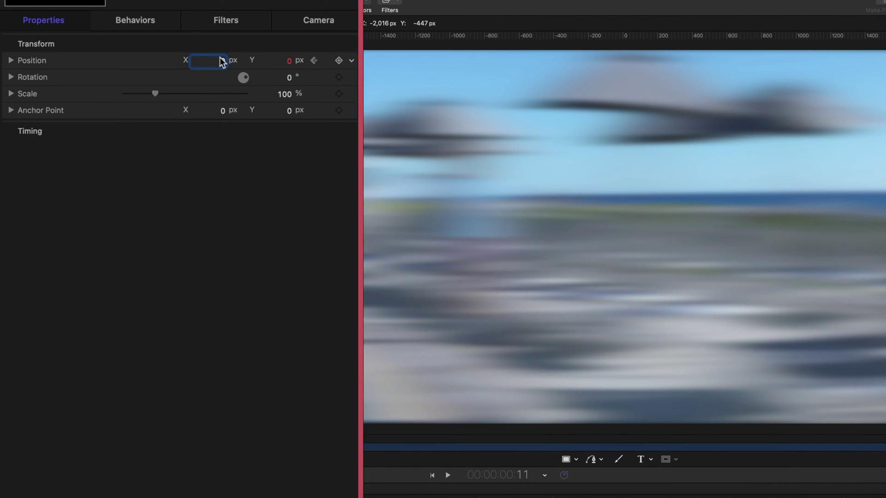
type("-3840")
key("Return")
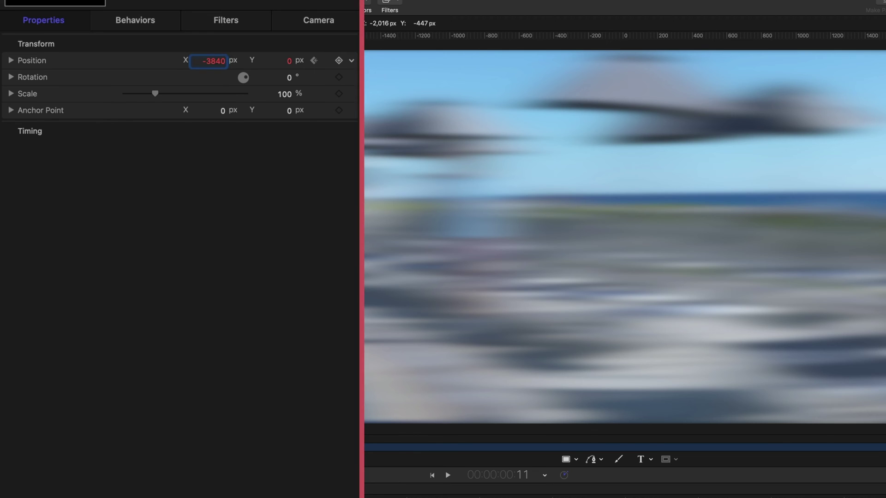
key("Home")
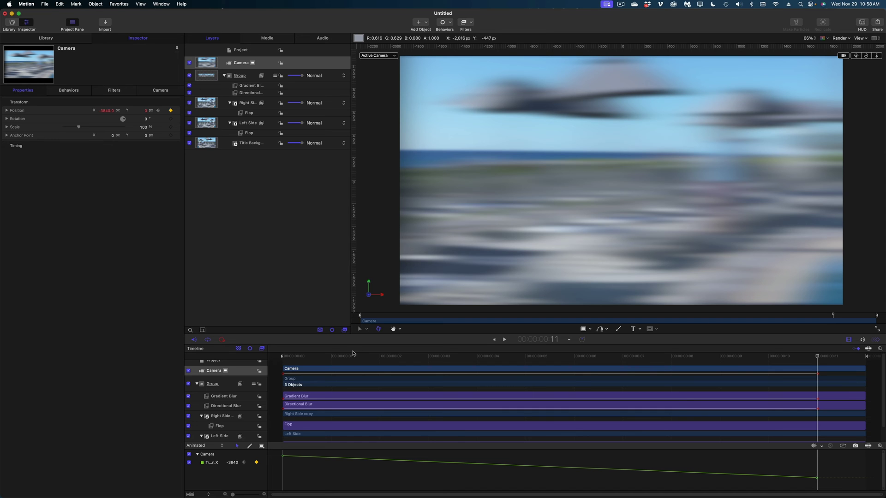
Play the camera whip back from the first frame, then stop playback
left_click_drag(349, 358, 276, 357)
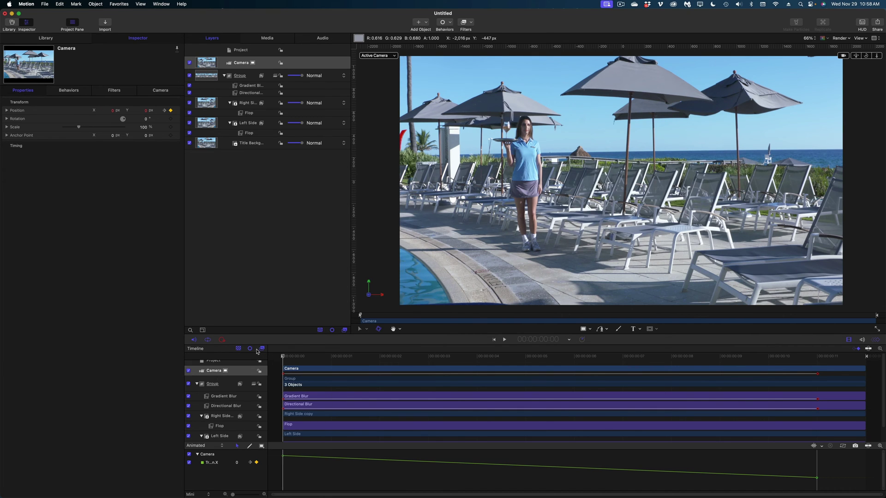
key("space")
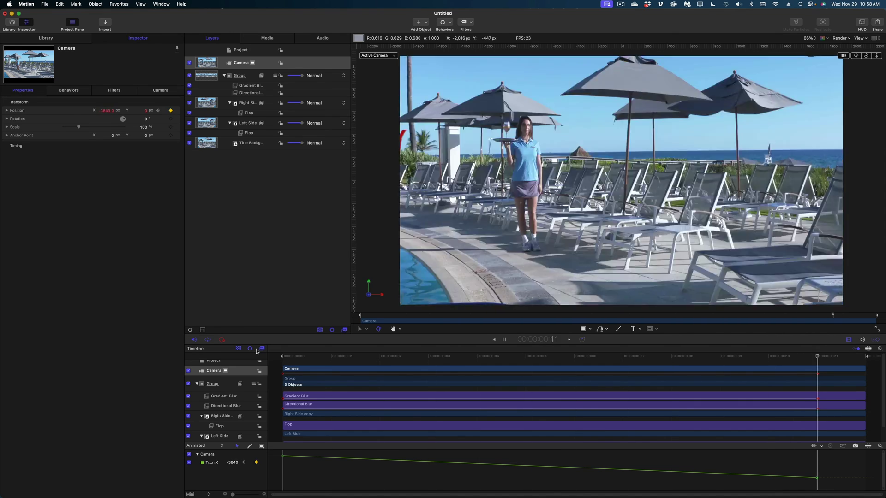
key("space")
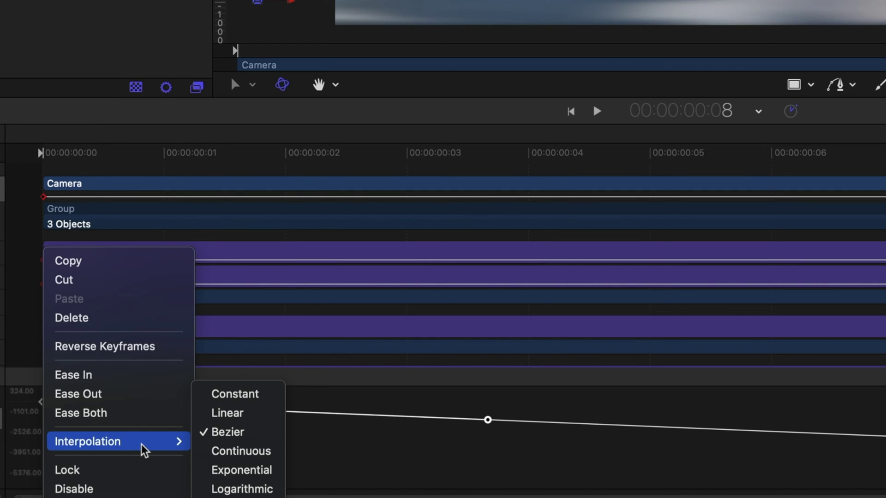
Drag out Bezier handles on the start and end Position X keyframes so the whip accelerates, then preview
left_click(416, 390)
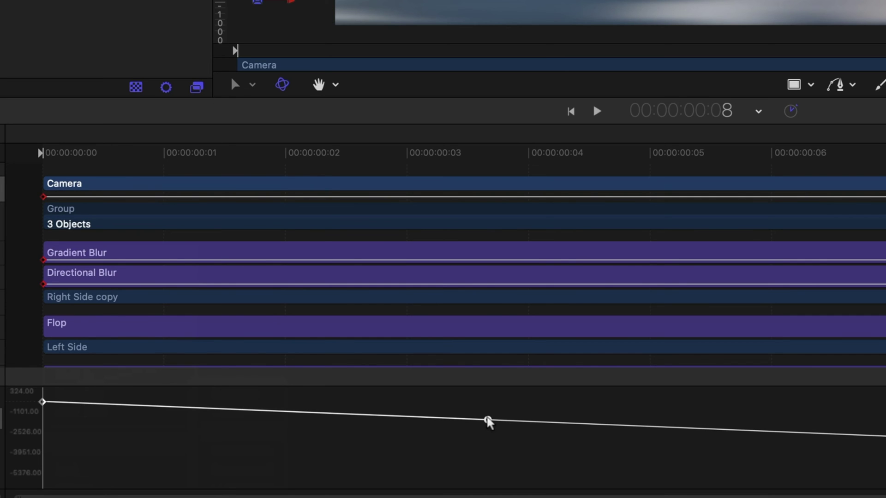
left_click_drag(488, 422, 885, 367)
left_click_drag(450, 360, 885, 371)
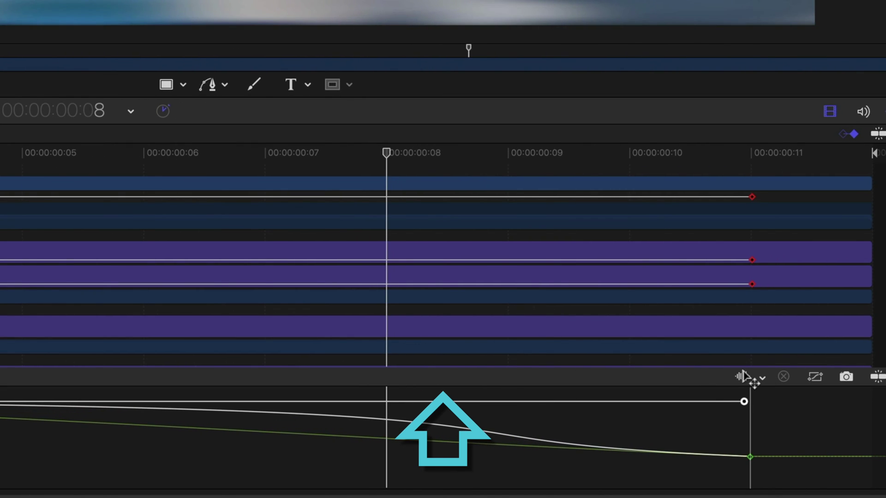
left_click(750, 456)
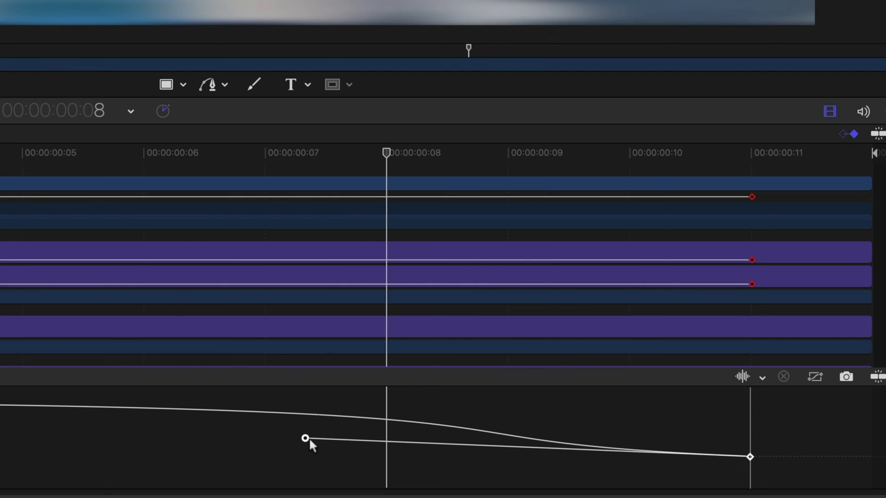
left_click_drag(304, 438, 703, 455)
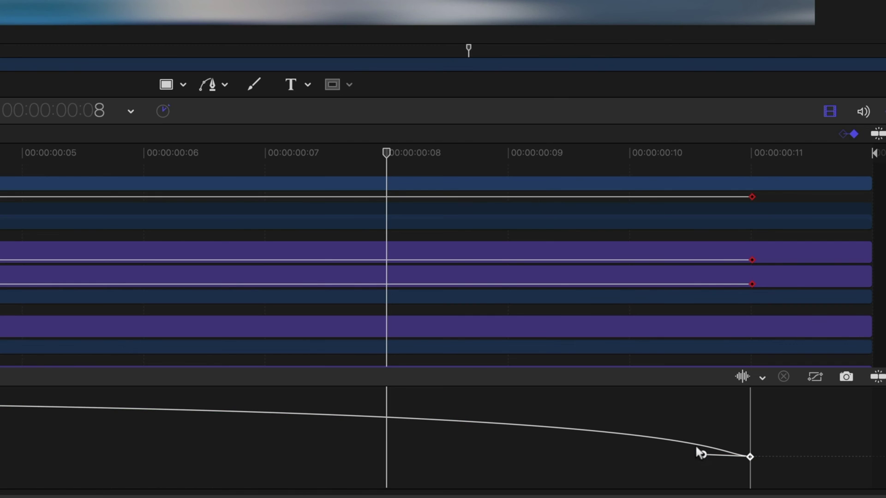
key("space")
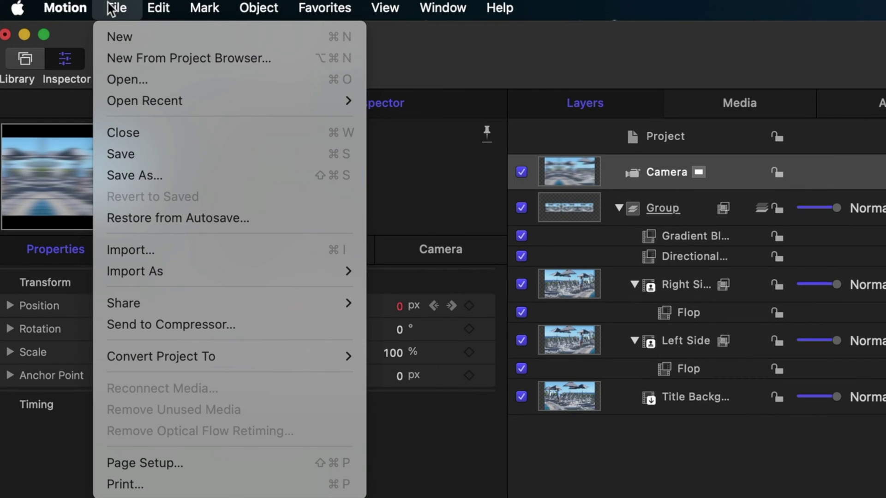
Save as title template 'Left Whip In' under a new 'Whip Transitions' category
left_click(134, 175)
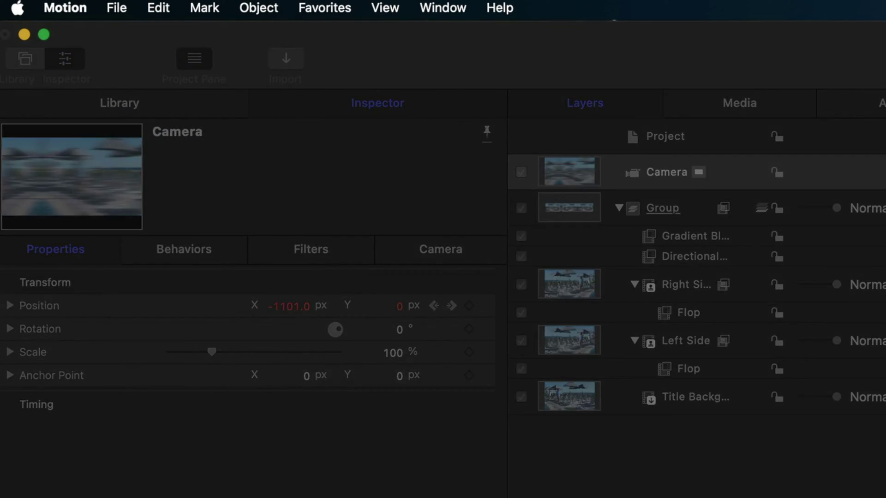
type("Left Whip In")
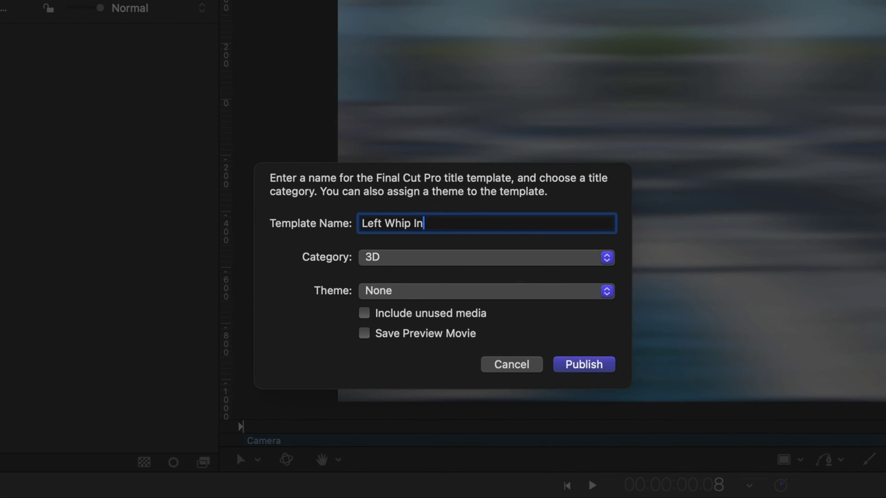
left_click(485, 257)
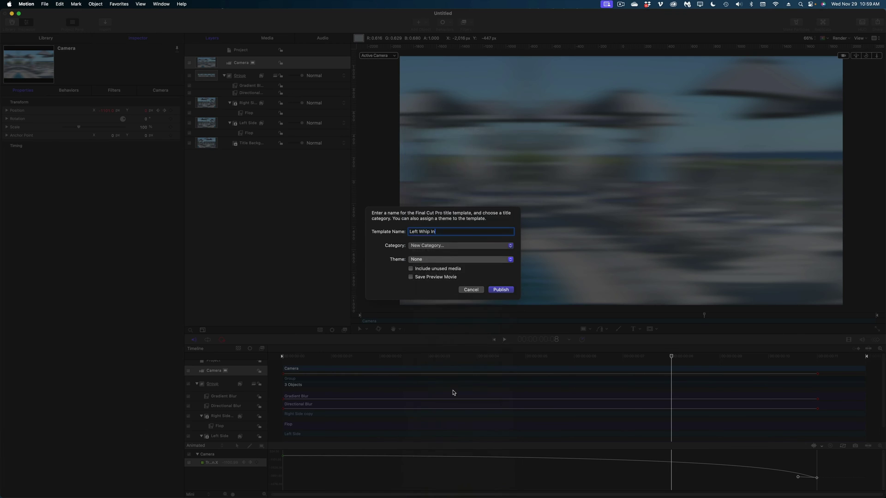
type("Whi")
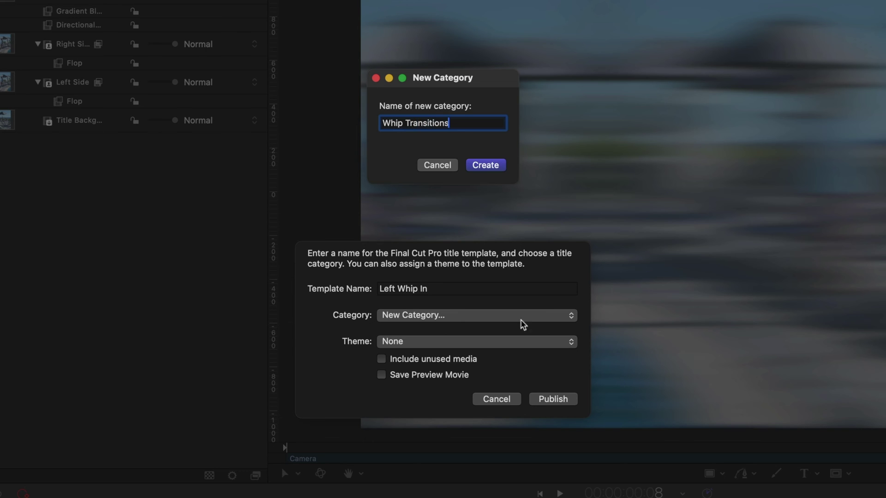
type("p Transitions")
key("Return")
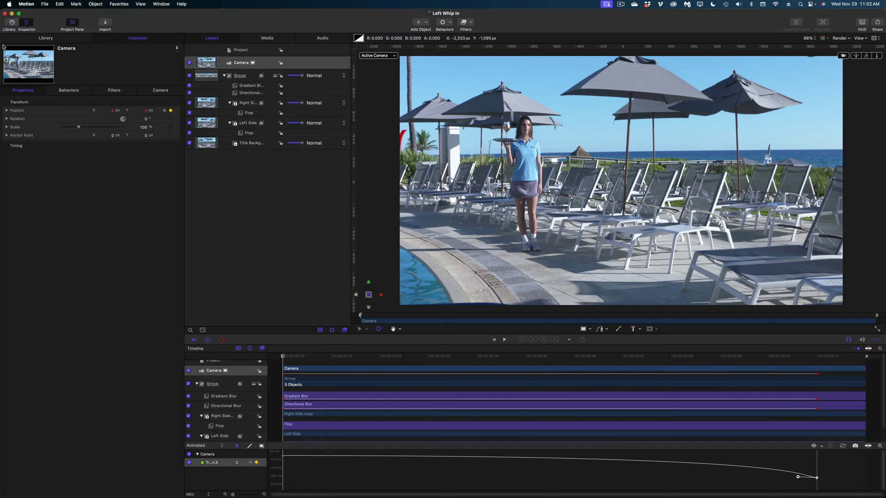
Save As and publish 'Left Whip Out' in the Whip Transitions category
left_click(45, 4)
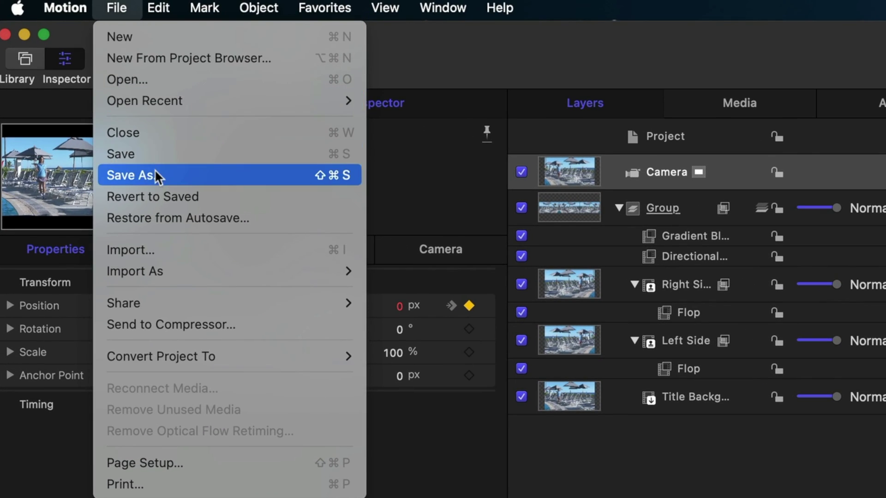
left_click(154, 170)
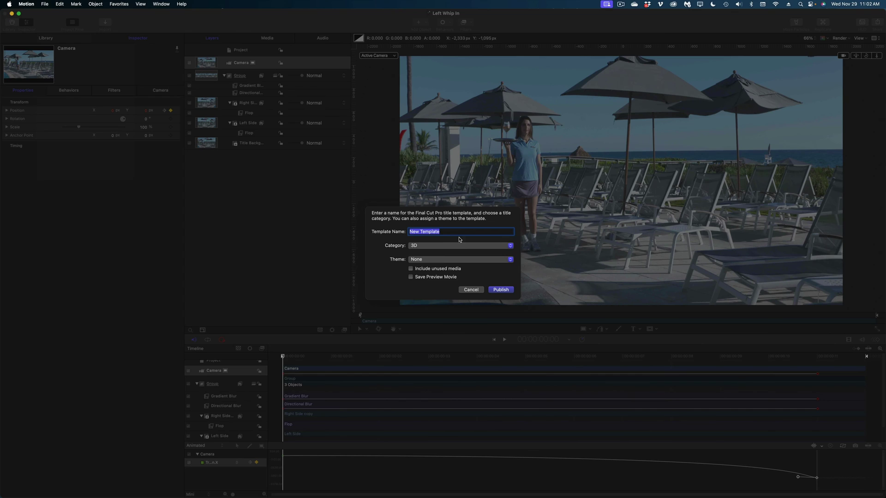
type("Left ")
type("W")
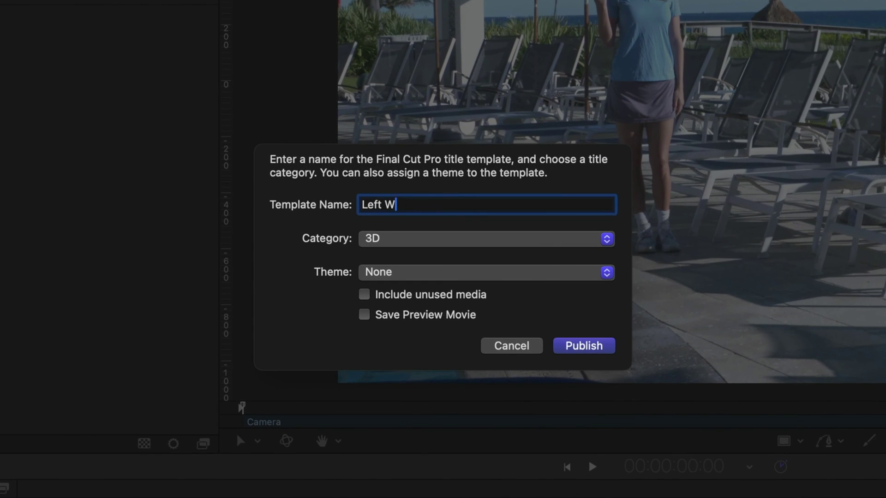
type("hip Out")
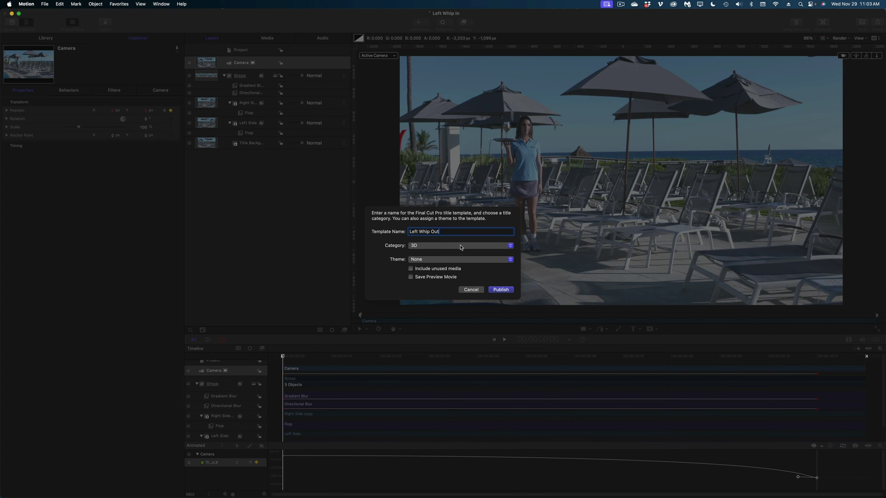
left_click(461, 247)
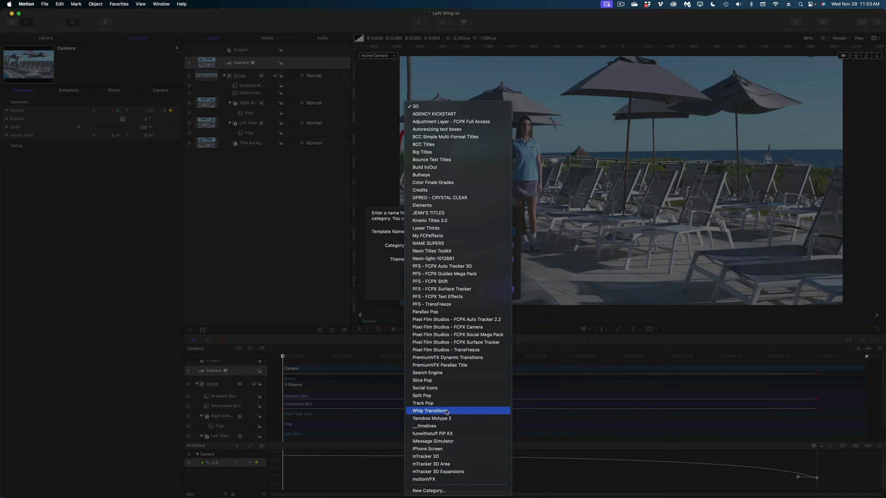
left_click(447, 412)
left_click(507, 293)
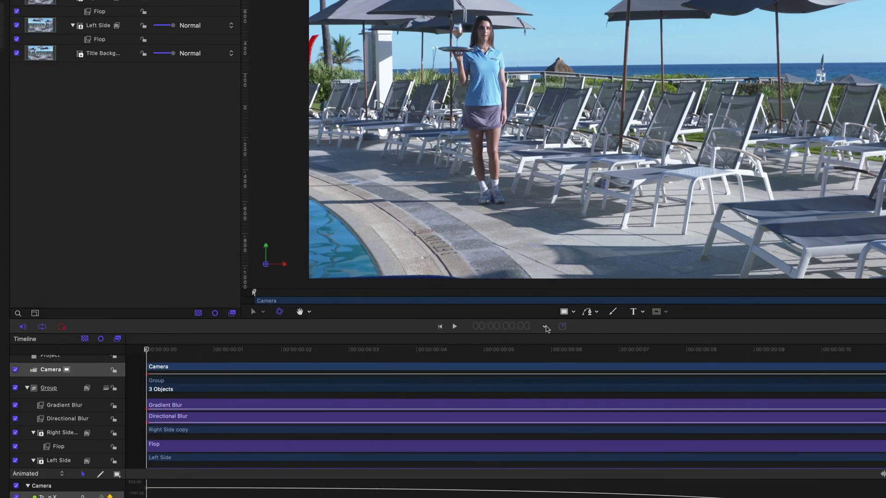
Switch the timecode display to project duration and set the duration to 20 frames
left_click(569, 339)
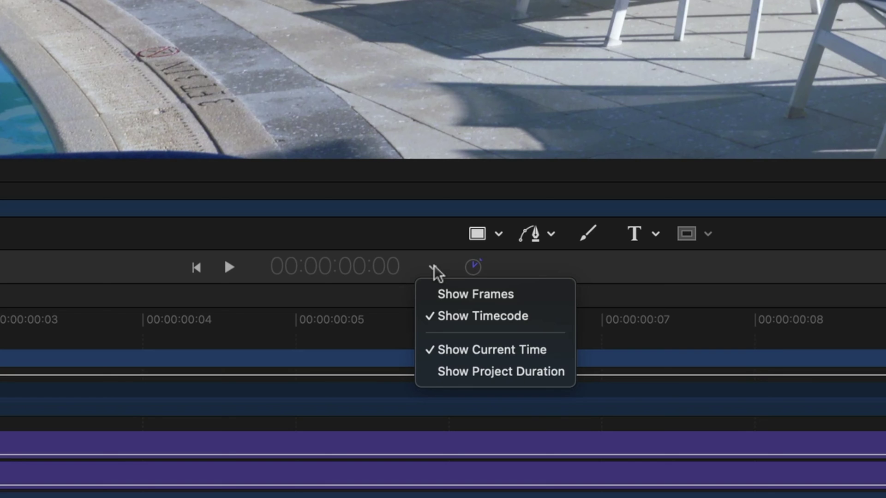
left_click(475, 372)
left_click(390, 265)
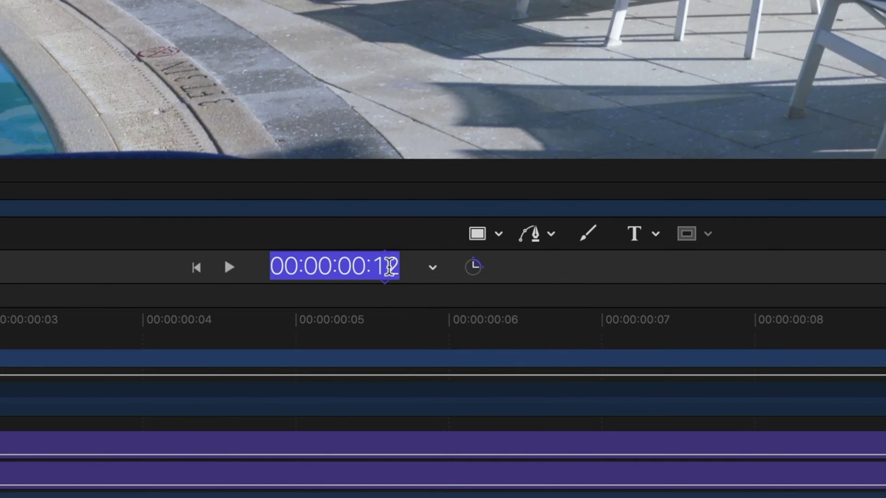
type("20")
key("Return")
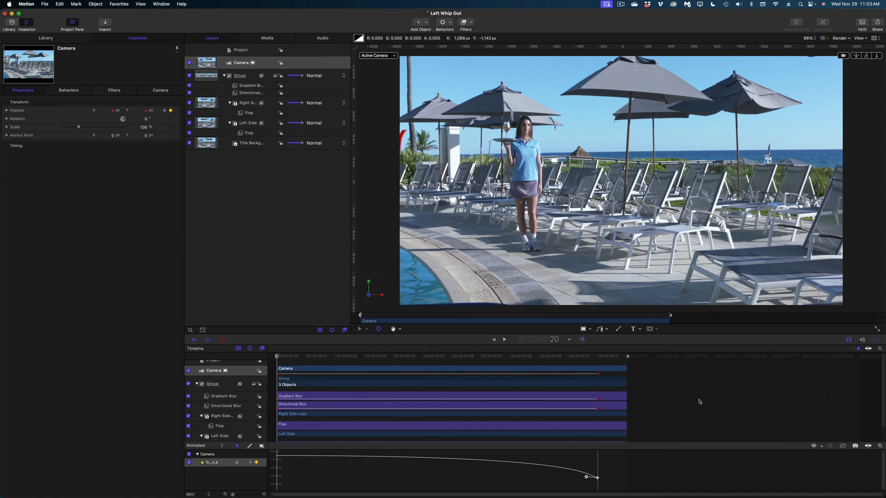
Extend all layers' out points to the new end of the timeline
key("super+a")
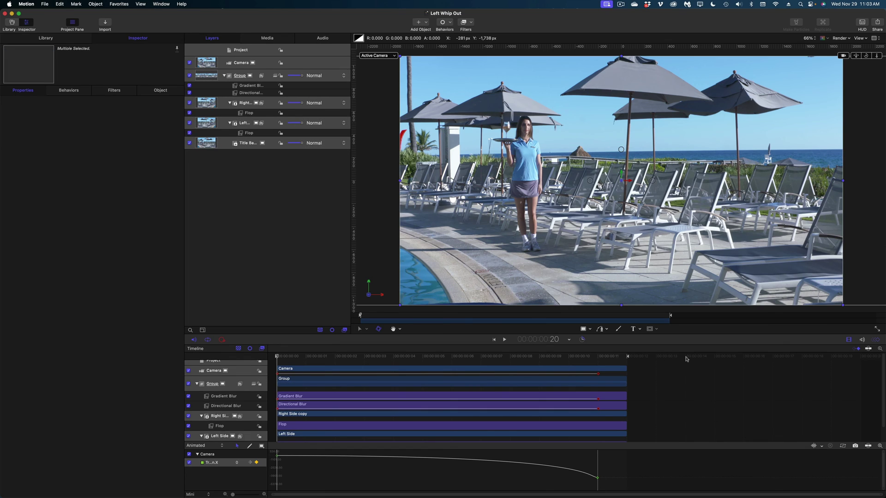
left_click_drag(712, 357, 831, 358)
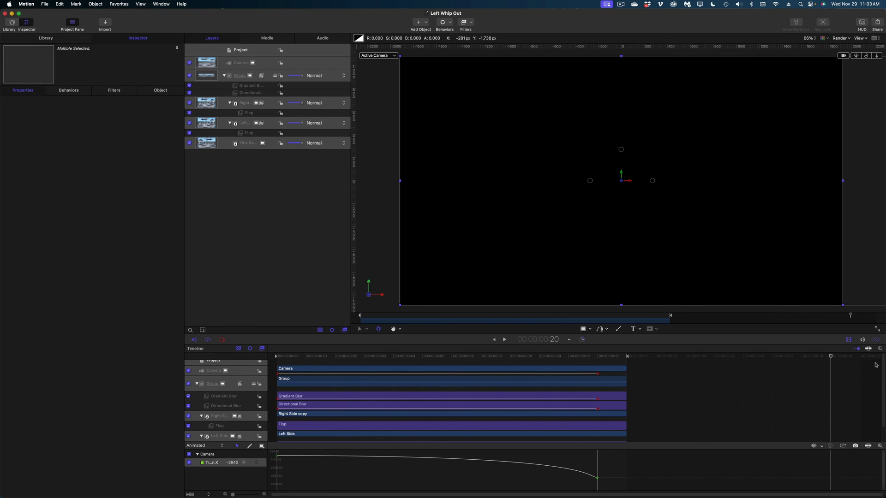
key("o")
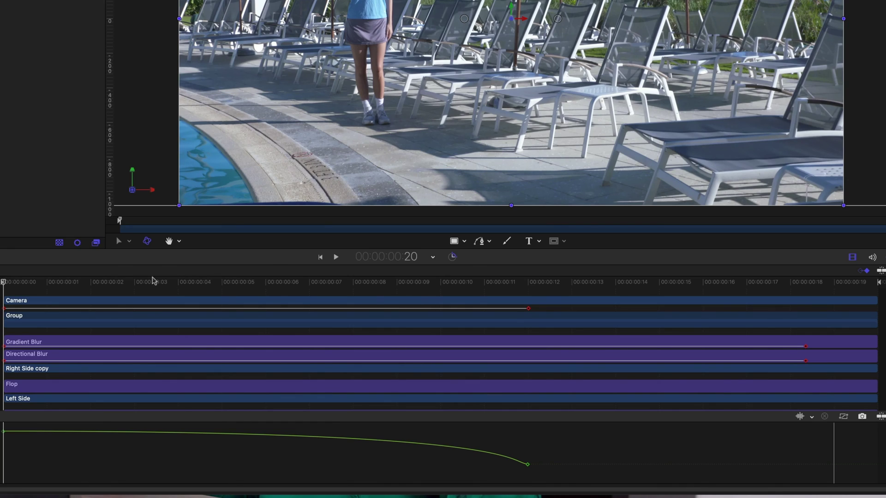
Stretch the Gradient Blur and Directional Blur bars to span the 20-frame timeline, then preview
left_click_drag(74, 283, 23, 282)
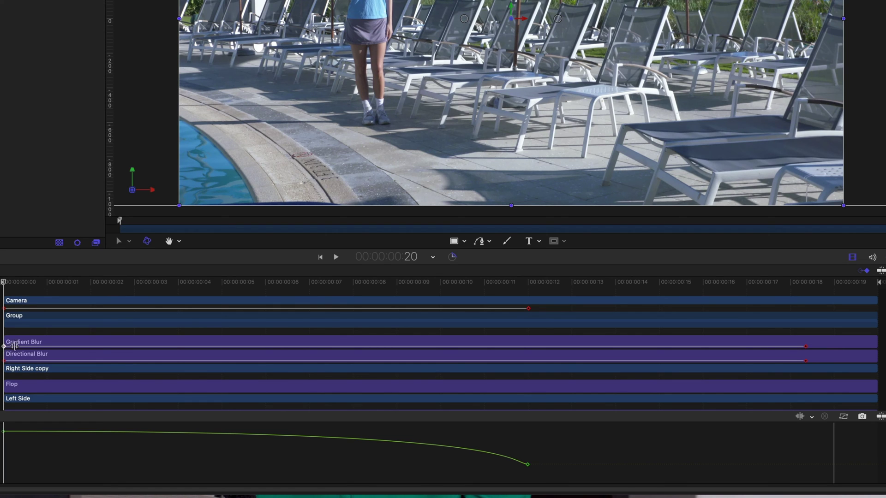
left_click_drag(14, 346, 9, 329)
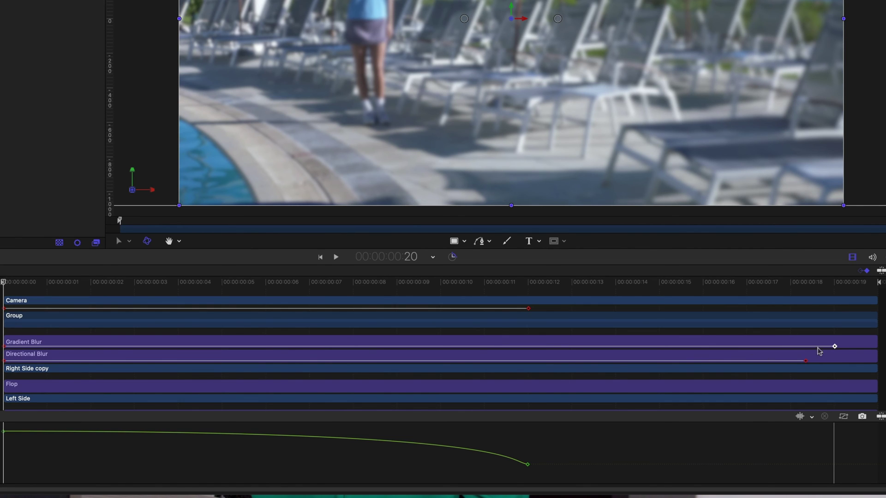
left_click_drag(4, 360, 675, 358)
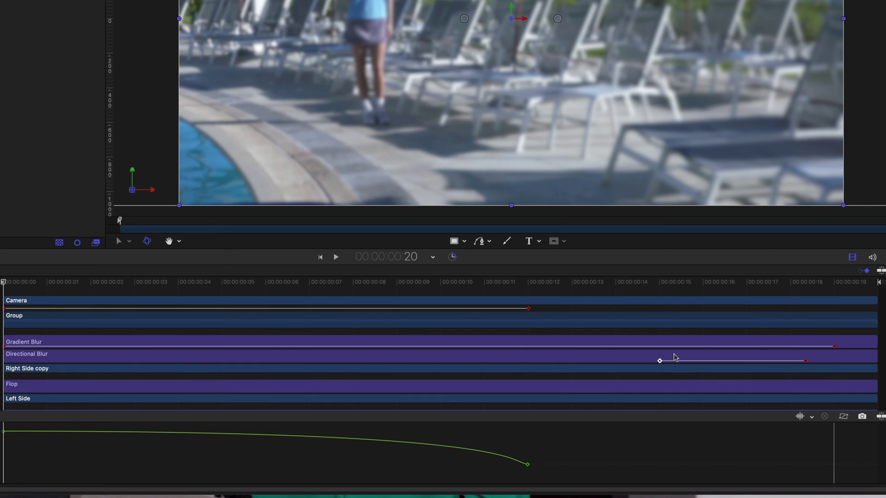
left_click_drag(806, 360, 32, 363)
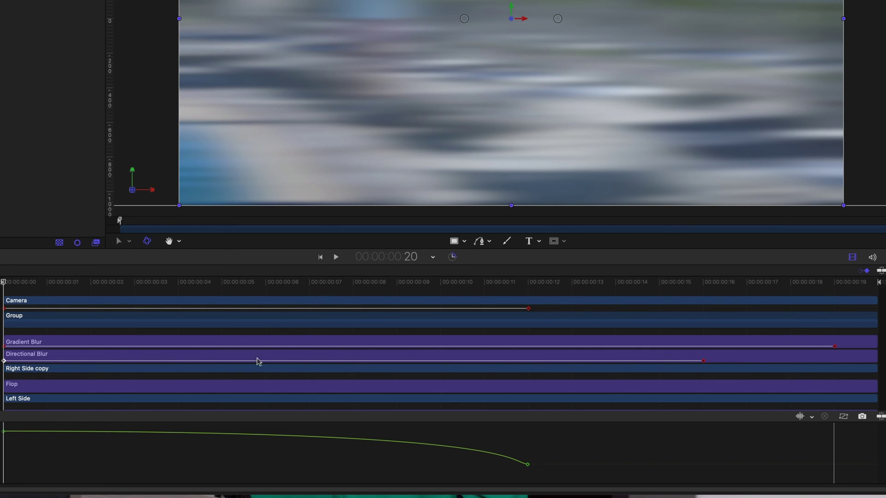
left_click_drag(701, 360, 828, 368)
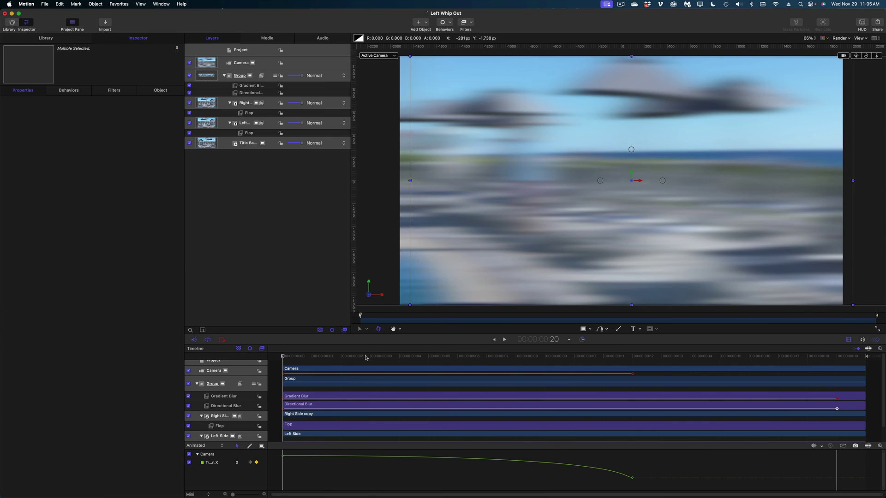
left_click_drag(401, 290, 2, 281)
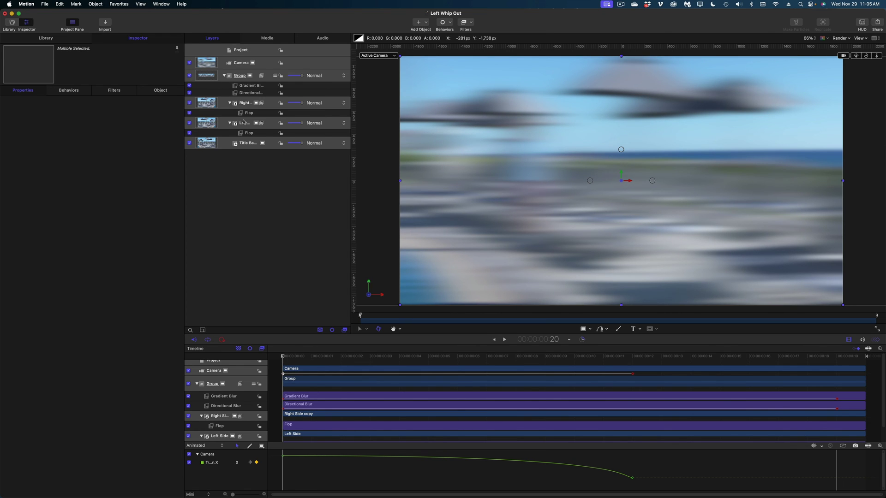
Select the Camera and try Position X values 3840 and -3840, settling on 0 px
key("super+shift+a")
left_click(238, 63)
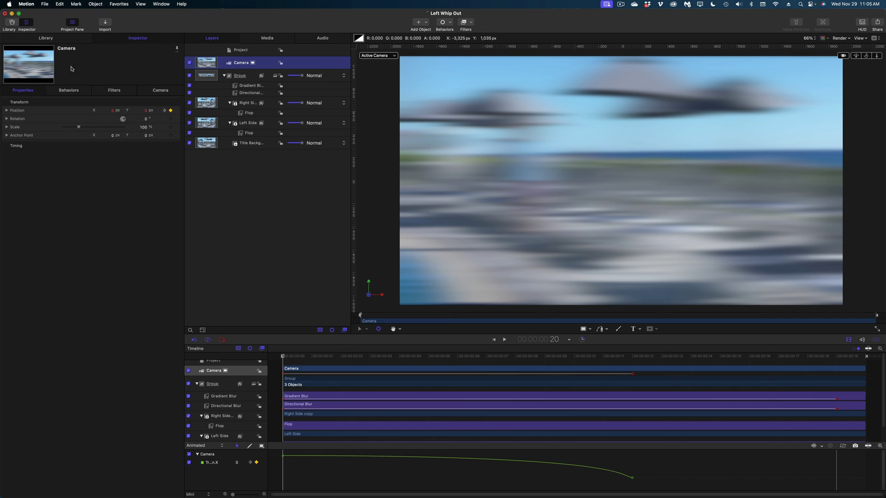
left_click(112, 111)
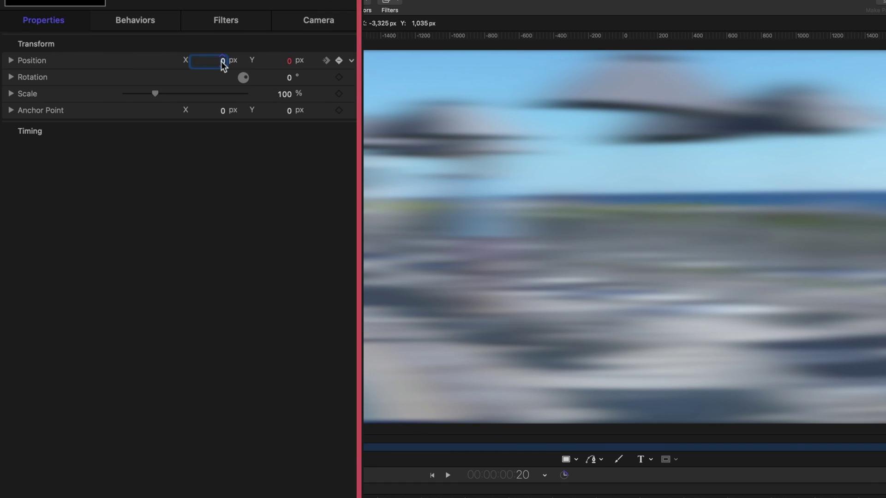
type("38")
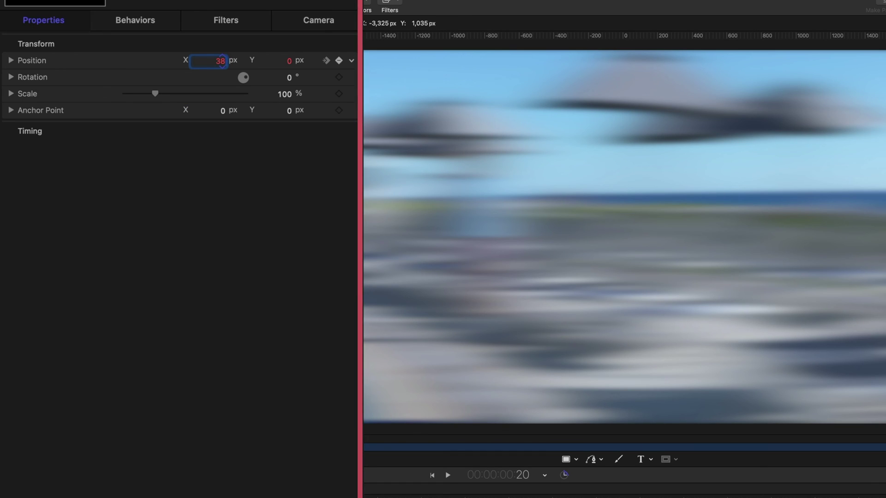
type("40")
key("Return")
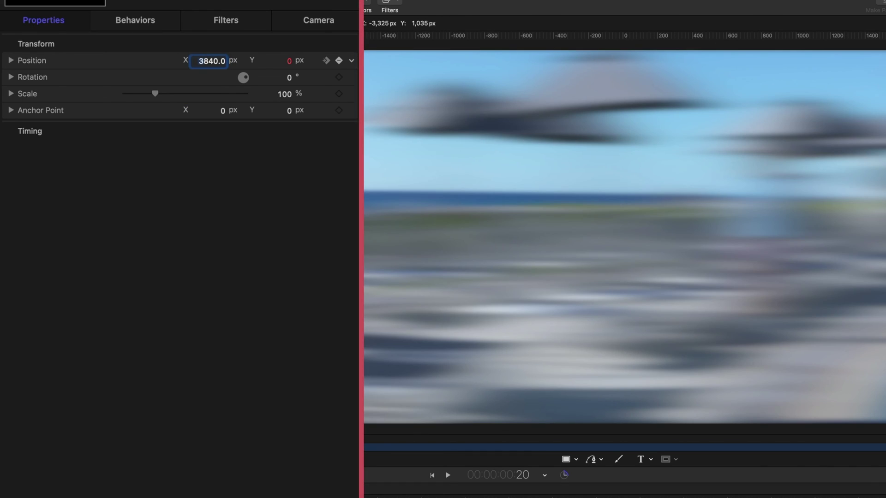
type("-3840")
key("Return")
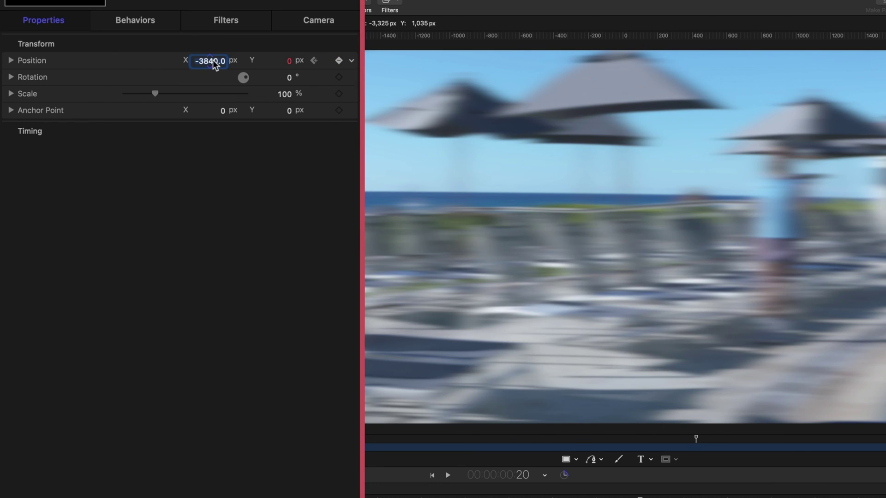
type("0")
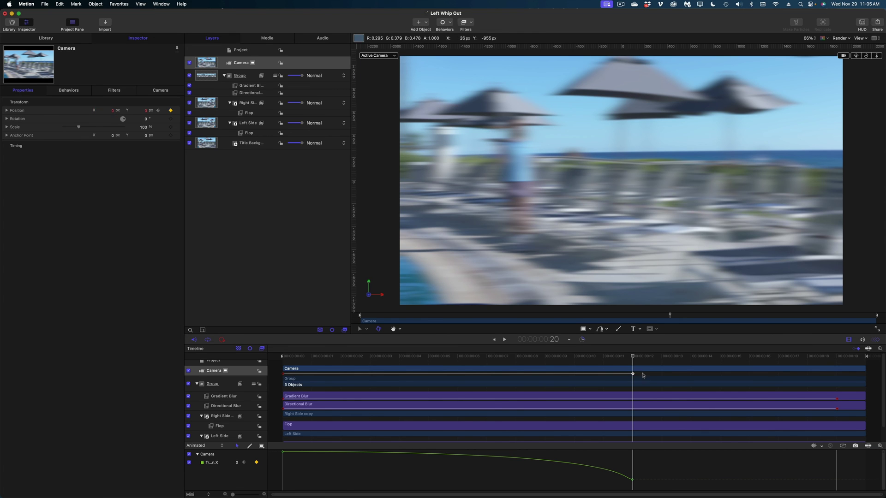
Move the Camera's end keyframe to frame 19 and play back the whip
left_click_drag(642, 373, 767, 369)
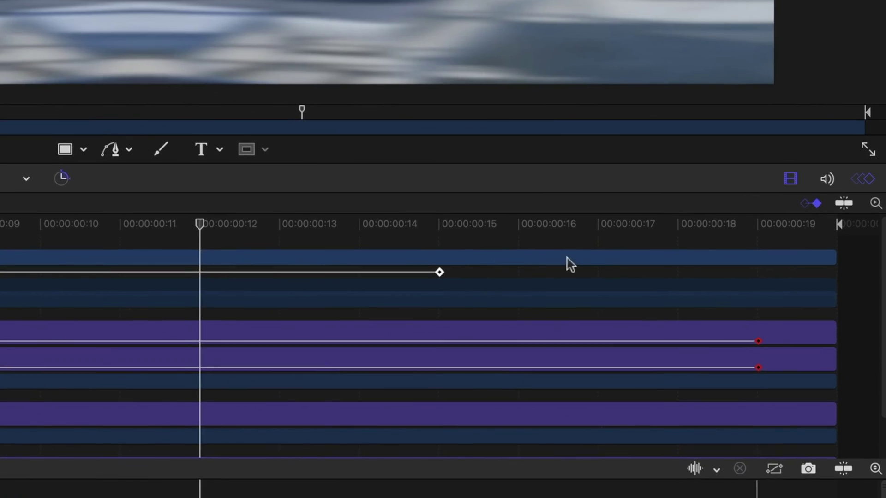
left_click_drag(567, 258, 749, 255)
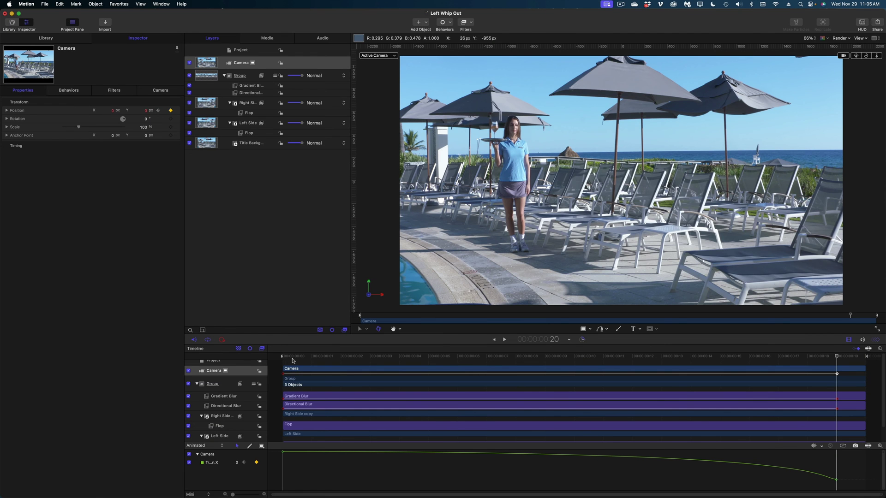
left_click_drag(292, 361, 831, 361)
key("space")
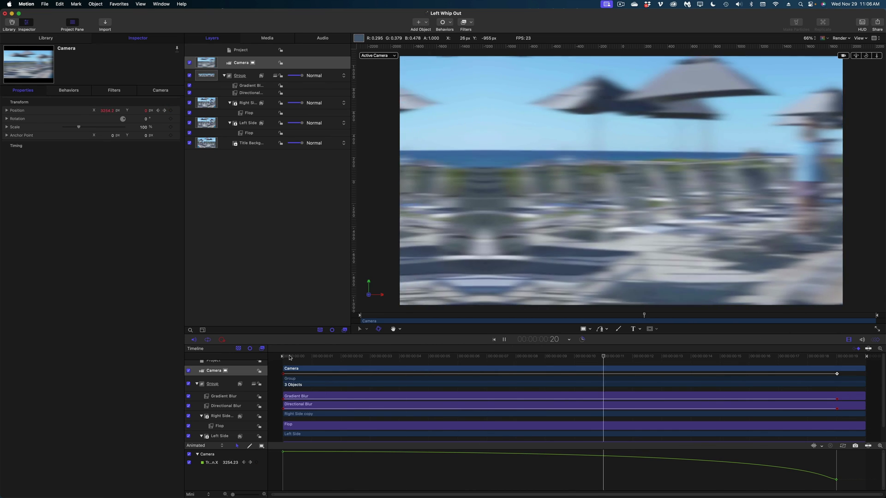
key("space")
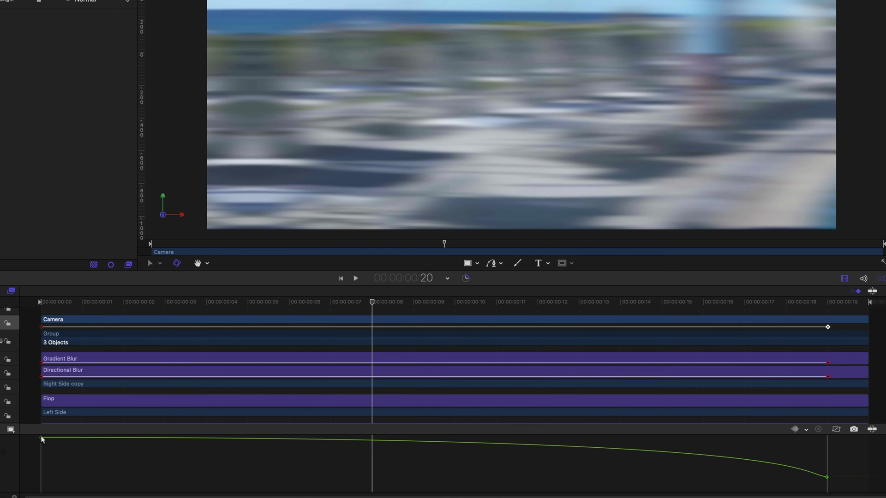
Drag the last Position X keyframe's Bezier handle left so the move eases out into 0
left_click(42, 439)
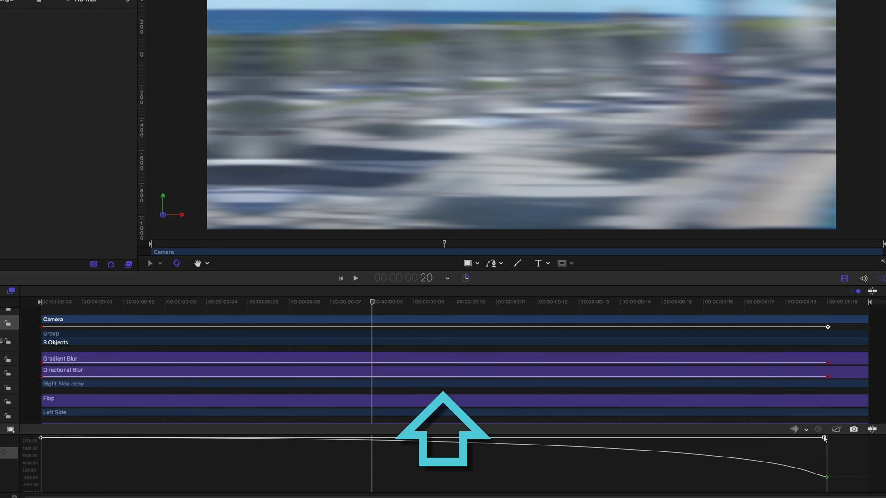
left_click_drag(824, 438, 97, 438)
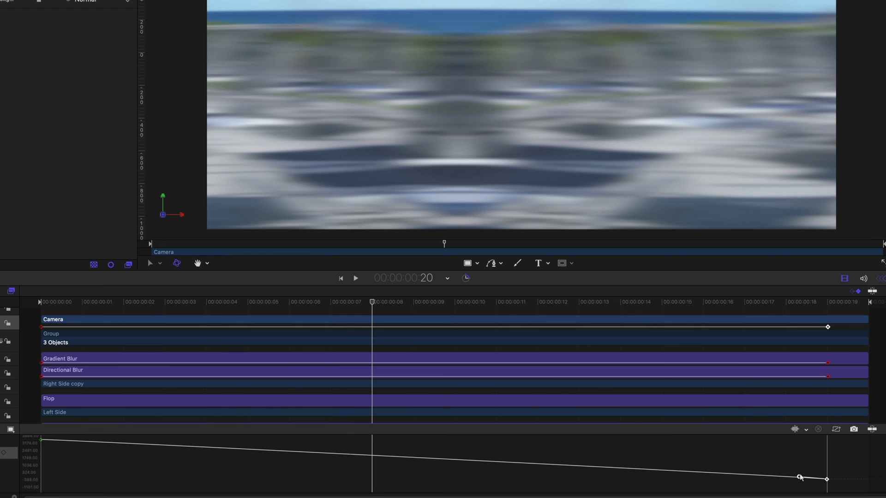
left_click_drag(800, 478, 40, 478)
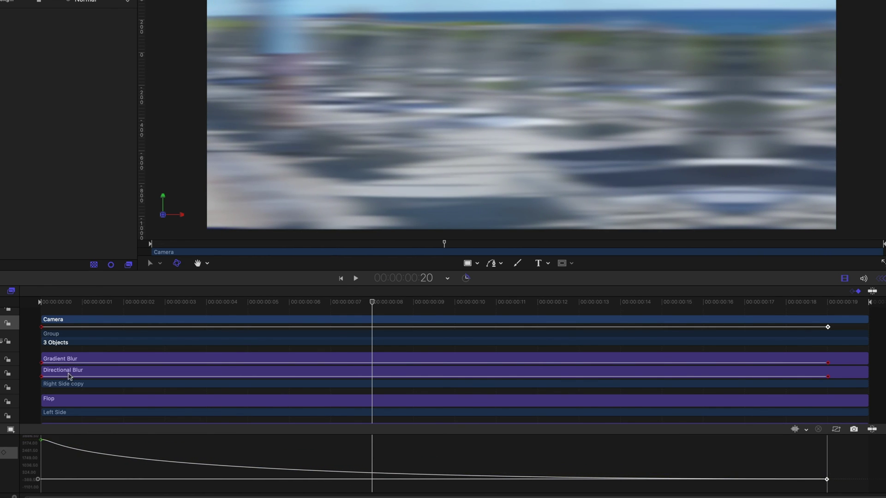
key("space")
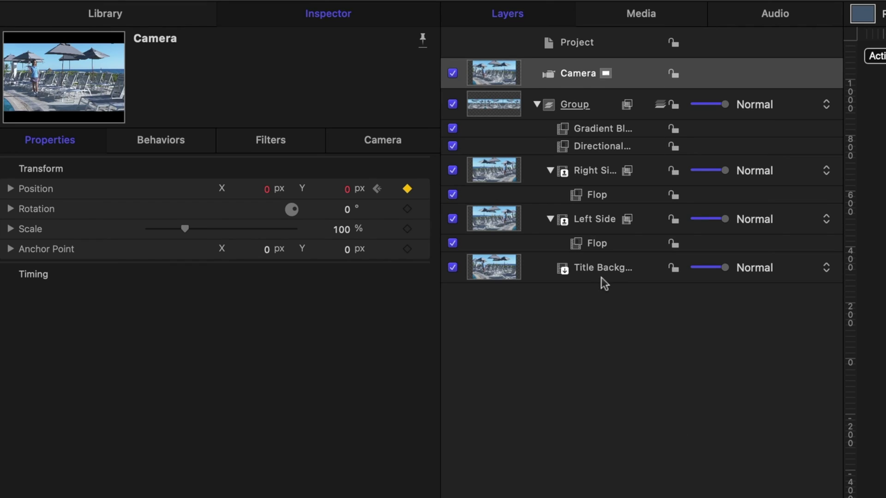
Clear the sample image from Left Whip Out's Title Background and save the project
left_click(602, 274)
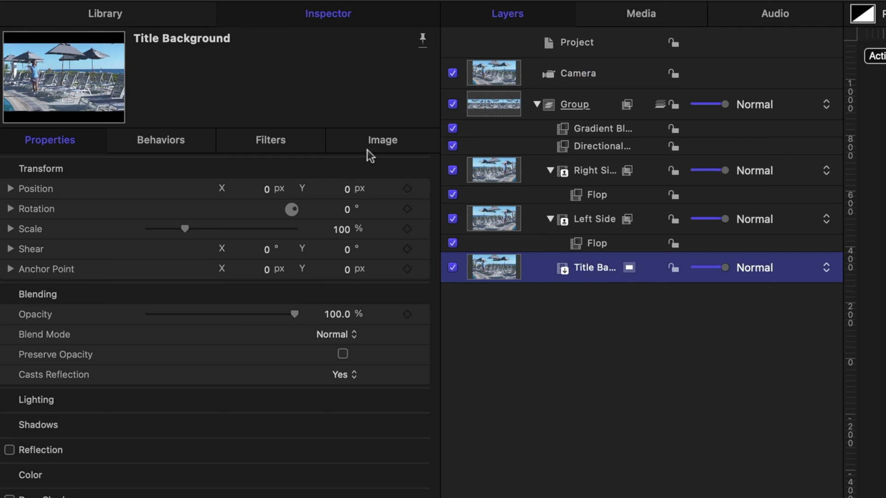
left_click(375, 139)
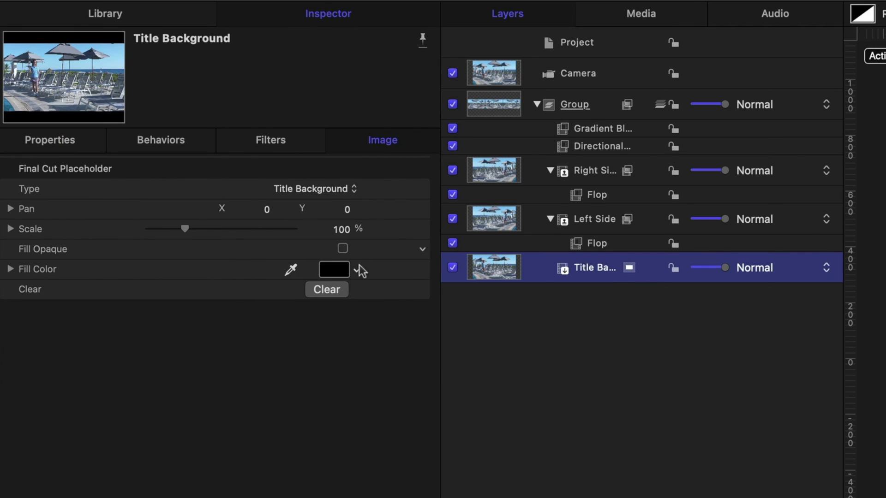
left_click(327, 290)
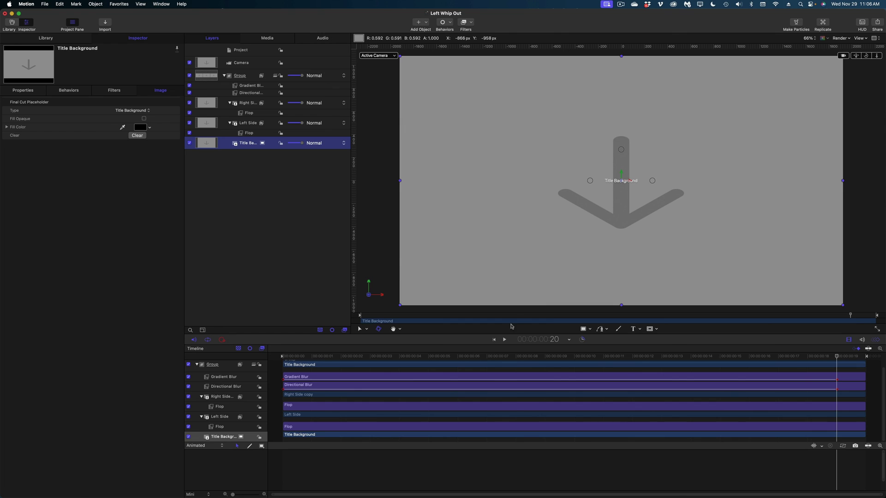
left_click_drag(427, 356, 662, 357)
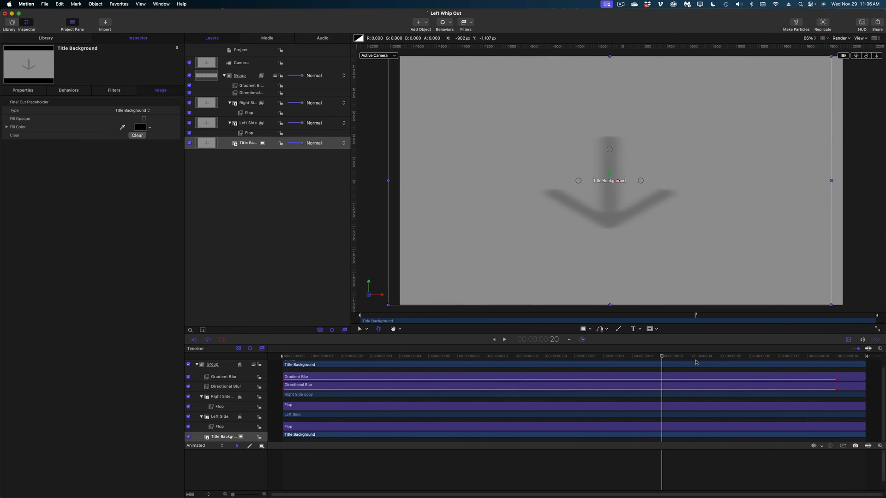
left_click(341, 356)
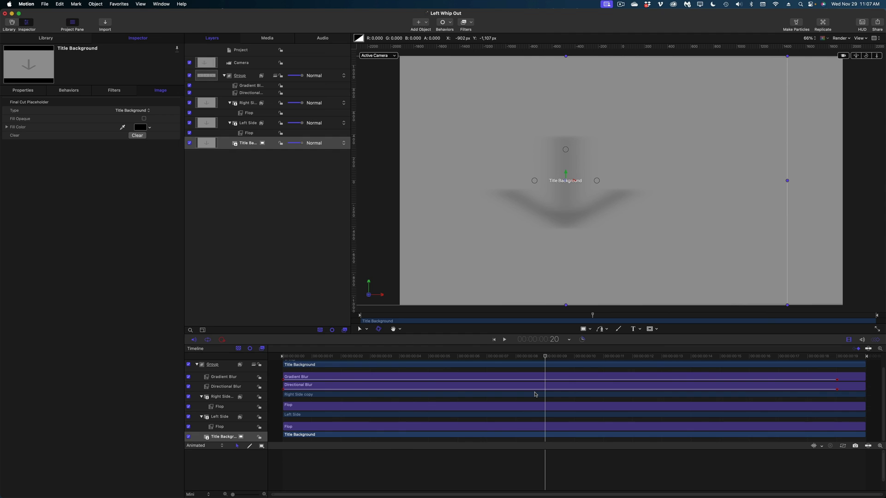
key("super+s")
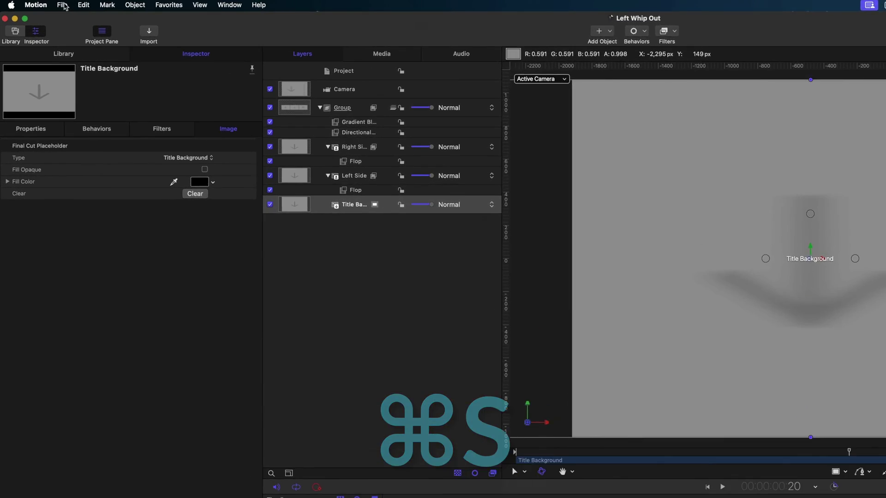
Open Left Whip In from recent projects, clear its Title Background image, and save
left_click(44, 5)
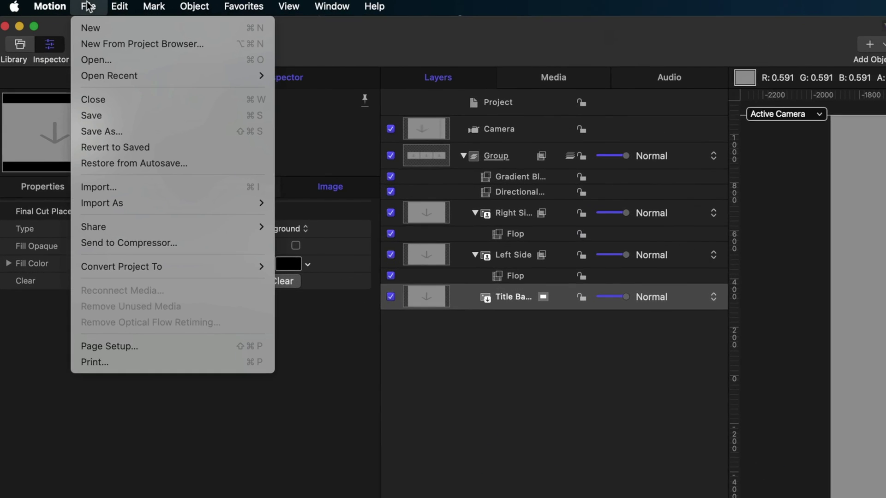
mouse_move(56, 40)
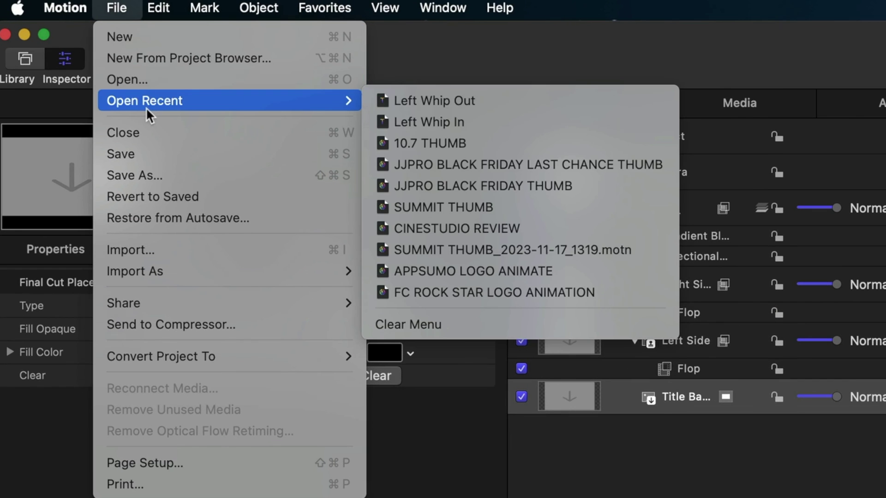
left_click(411, 121)
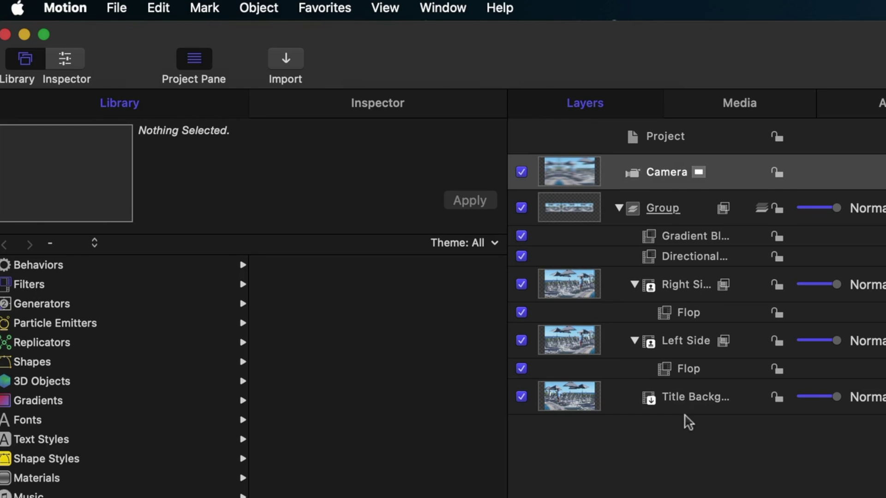
left_click(684, 404)
left_click(392, 113)
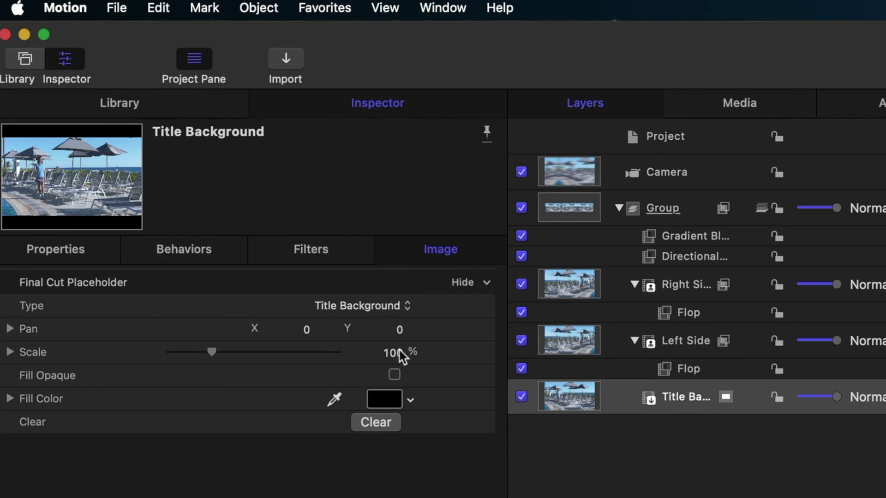
left_click(387, 422)
key("super+s")
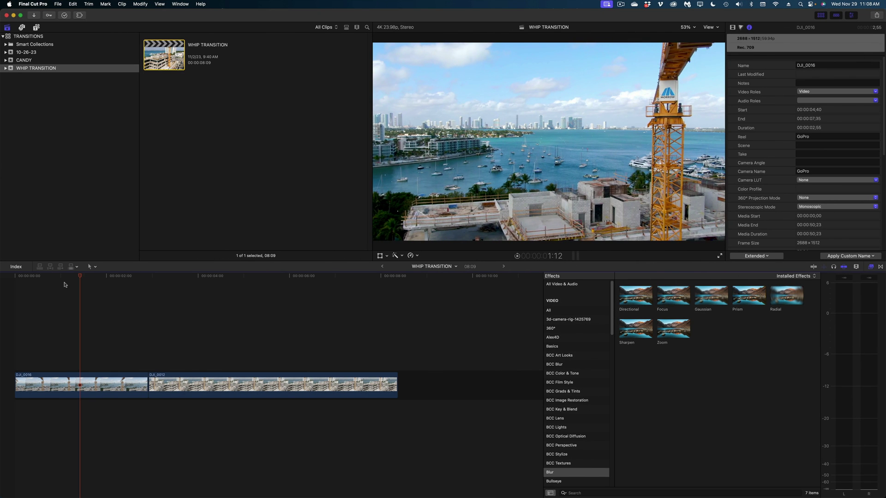
Preview the cut, then show the Whip Transitions titles in the Titles browser
key("space")
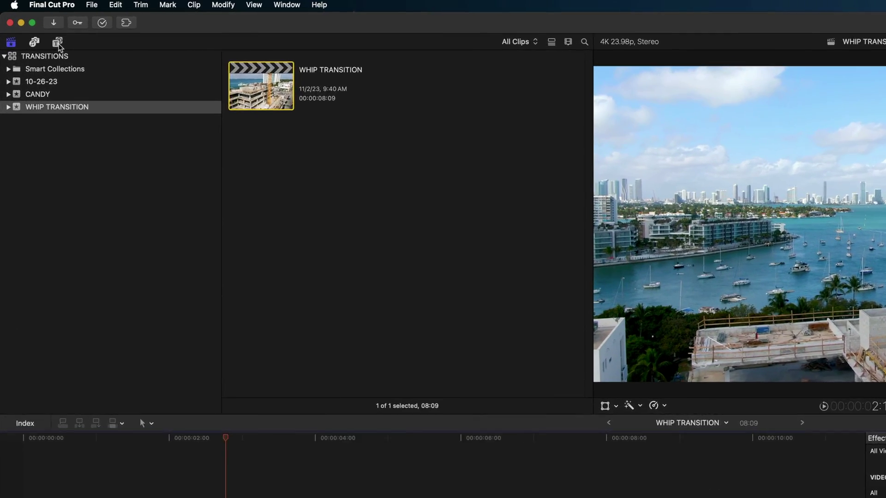
key("alt+super+1")
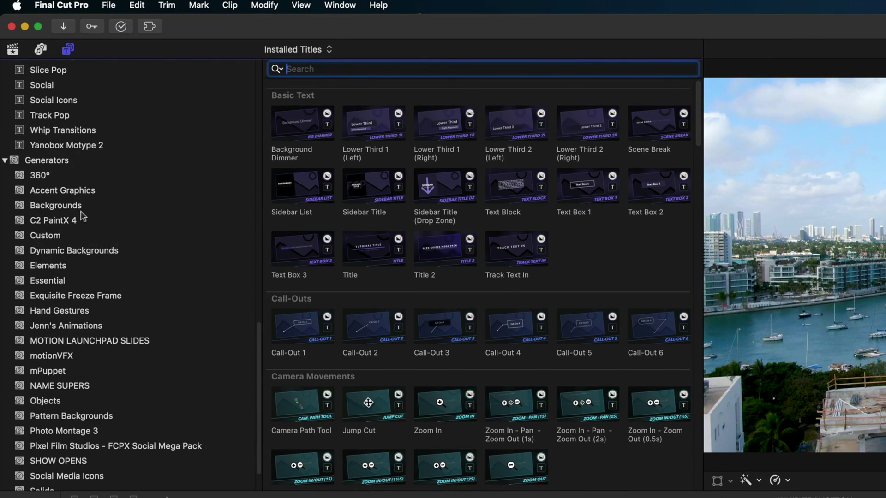
scroll(92, 218, "up", 10)
left_click(80, 324)
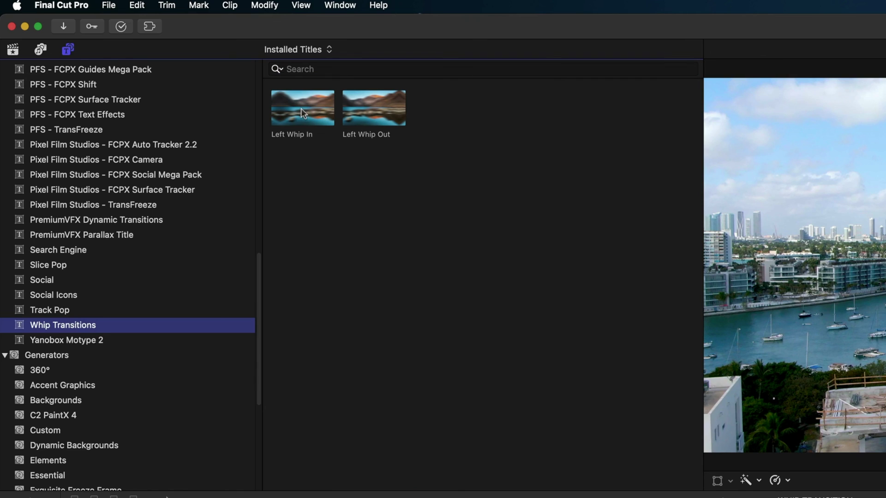
Place Left Whip In just before the DJ_0012 cut and Left Whip Out right after it
left_click_drag(301, 108, 219, 497)
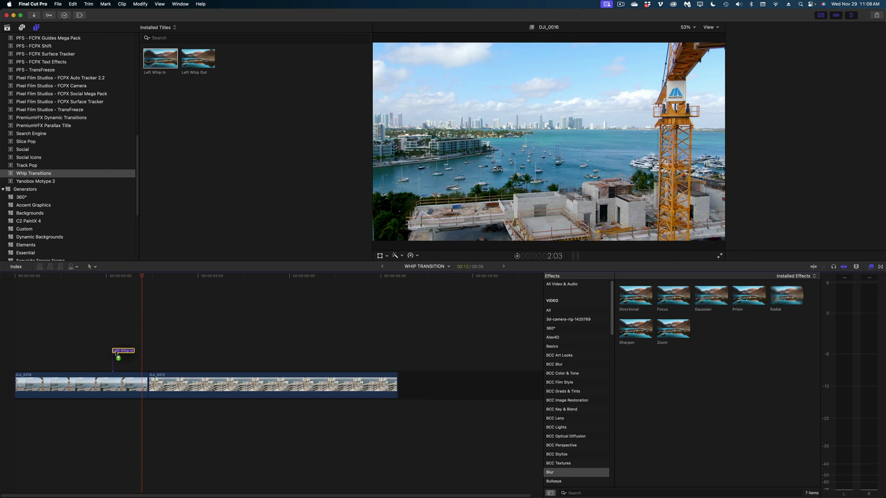
left_click_drag(116, 353, 130, 354)
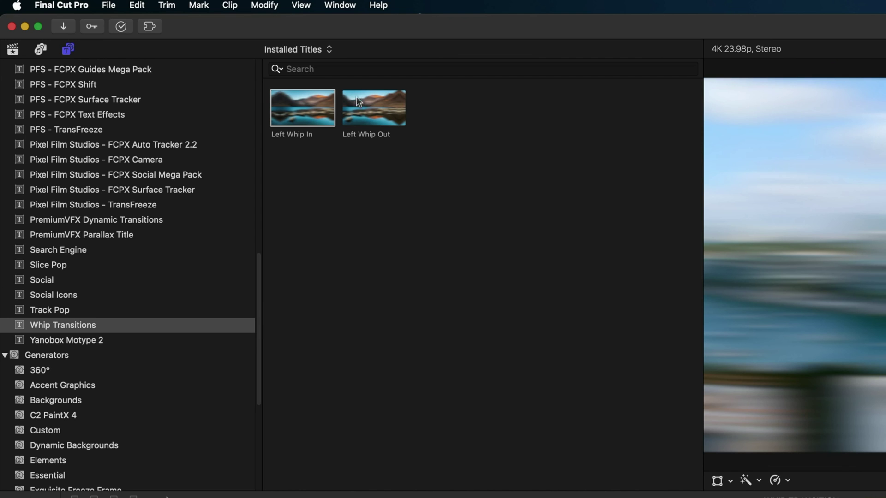
left_click_drag(359, 102, 302, 497)
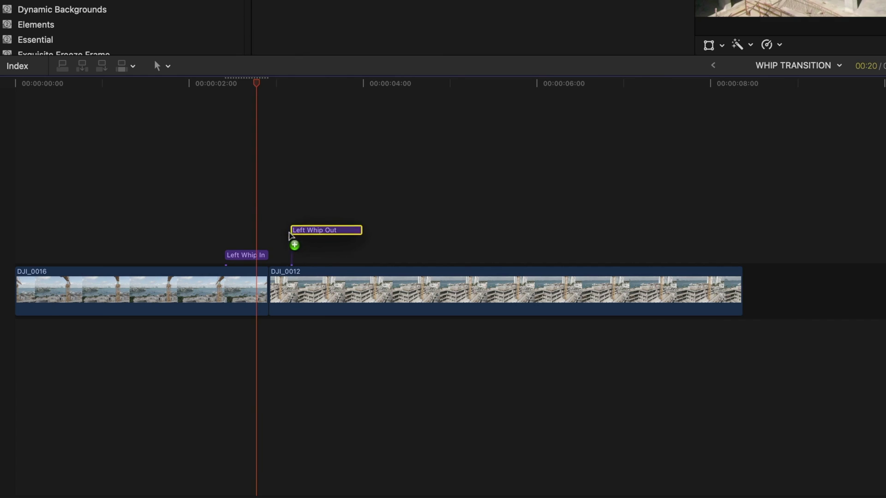
left_click_drag(289, 233, 275, 253)
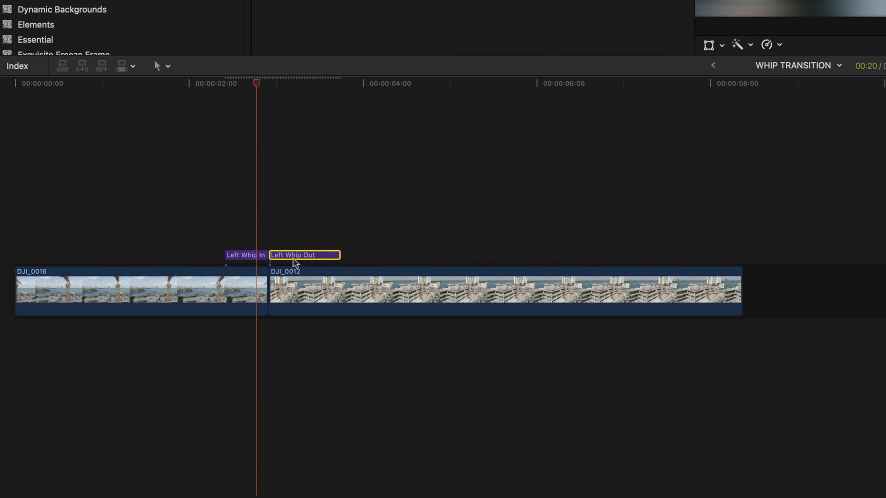
left_click(210, 92)
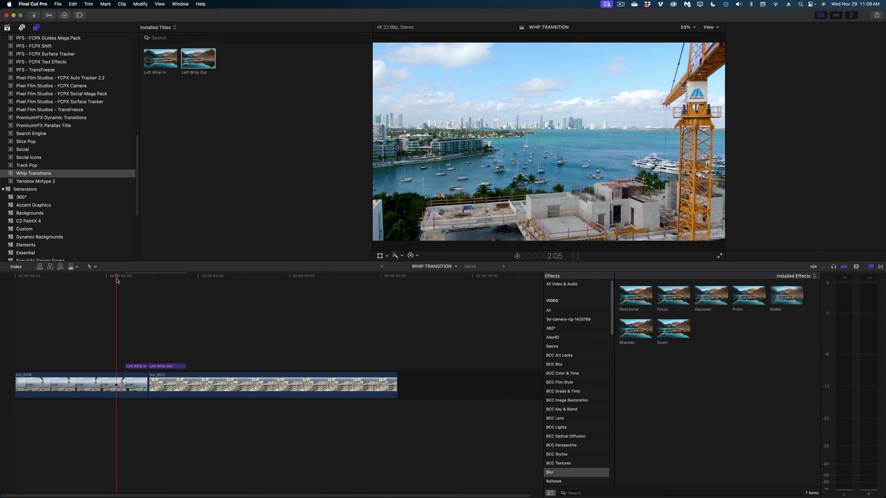
Stretch Left Whip Out further over DJ_0012 and replay the whip transition from before the cut
key("space")
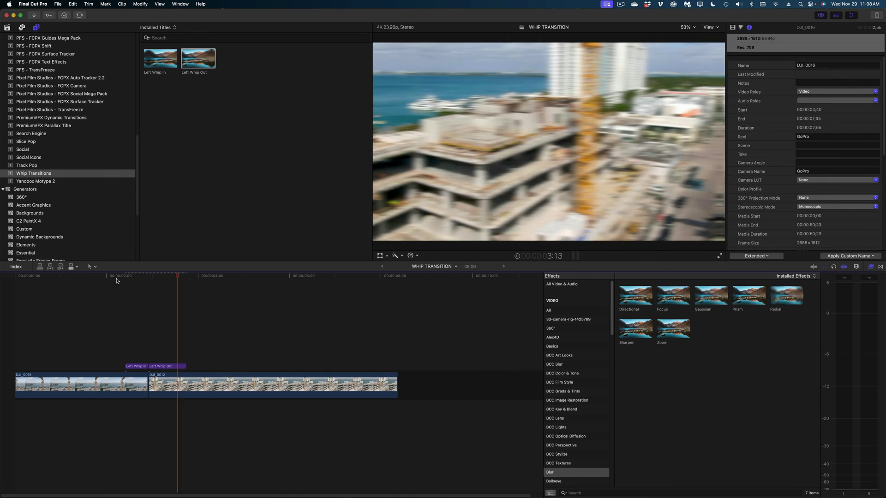
left_click(138, 365)
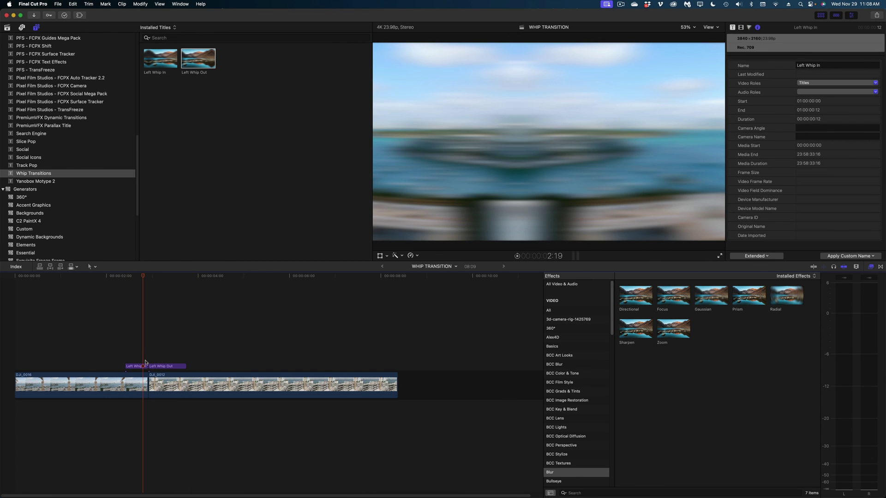
left_click_drag(184, 366, 203, 367)
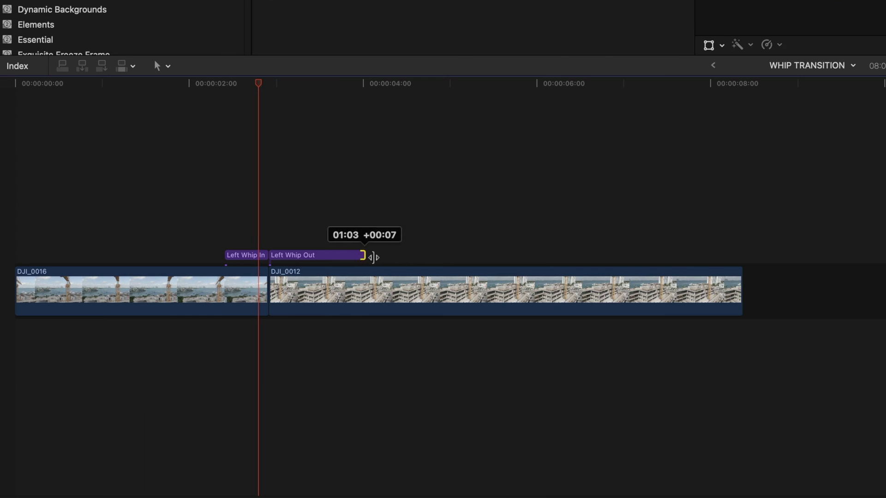
left_click_drag(417, 257, 417, 257)
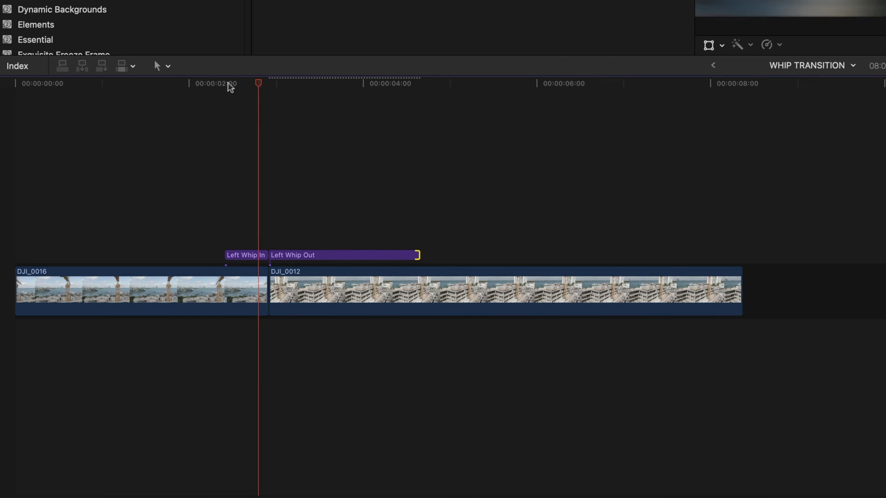
left_click(230, 84)
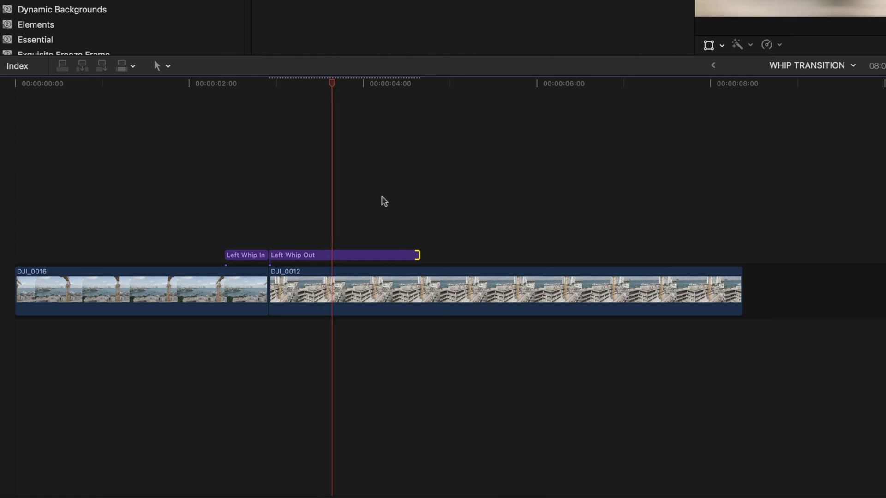
key("space")
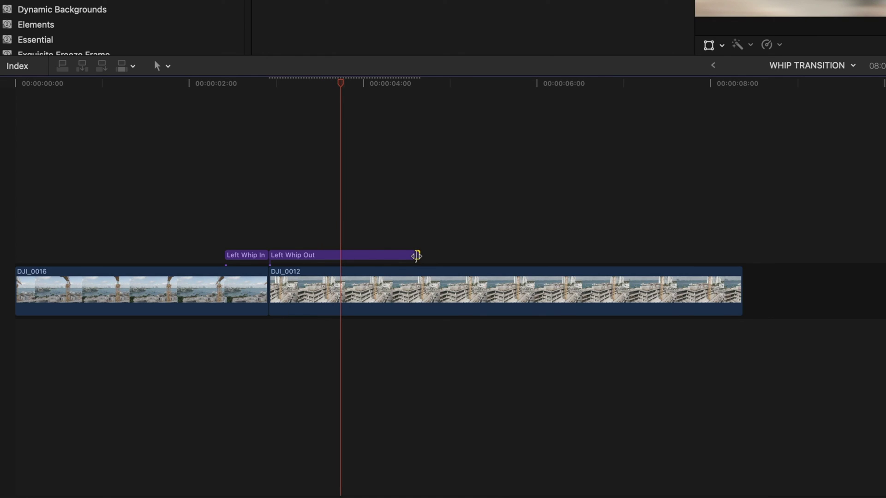